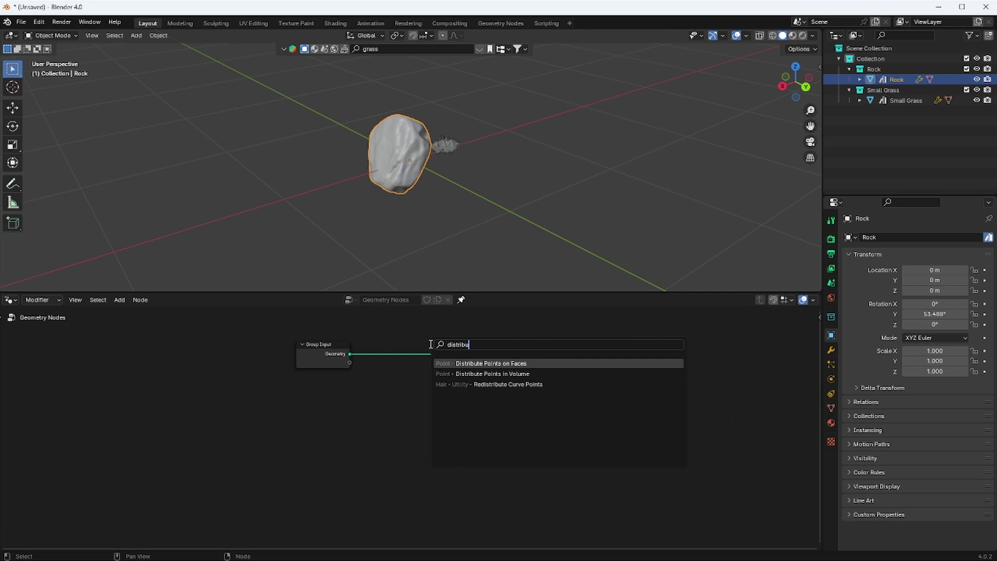
- Insert a Distribute Points on Faces node between Group Input and Group Output, spacing the nodes apart
key(Return)
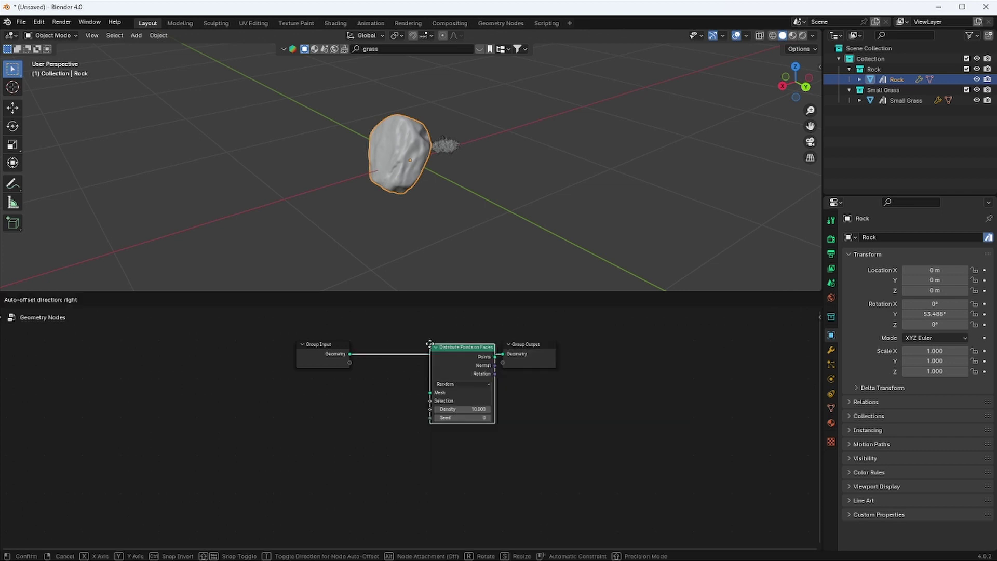
click(415, 352)
drag(531, 364, 594, 359)
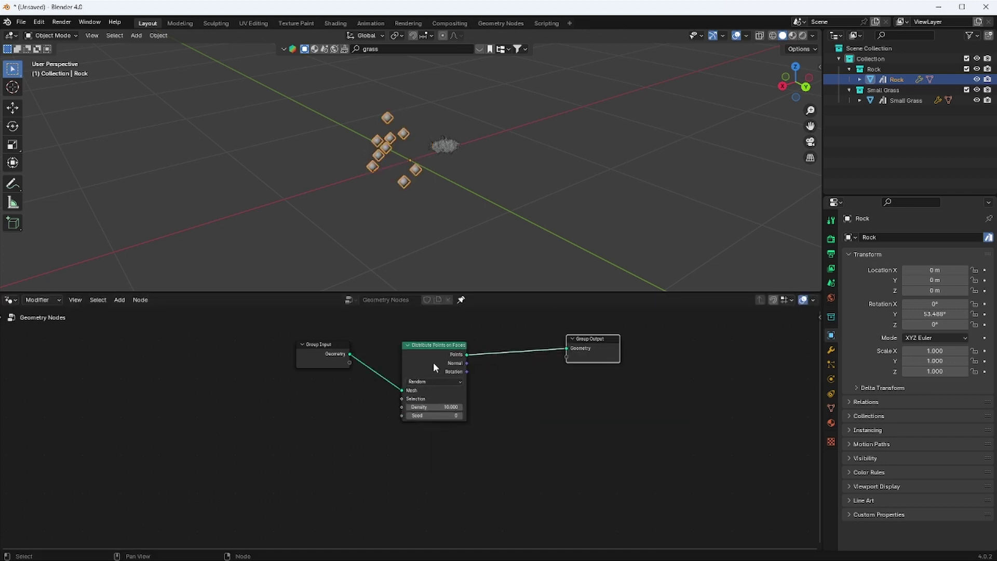
drag(433, 363, 424, 439)
- Add a Join Geometry node before Group Output that combines the Group Input geometry with the distributed points
drag(332, 364, 466, 356)
text(jo)
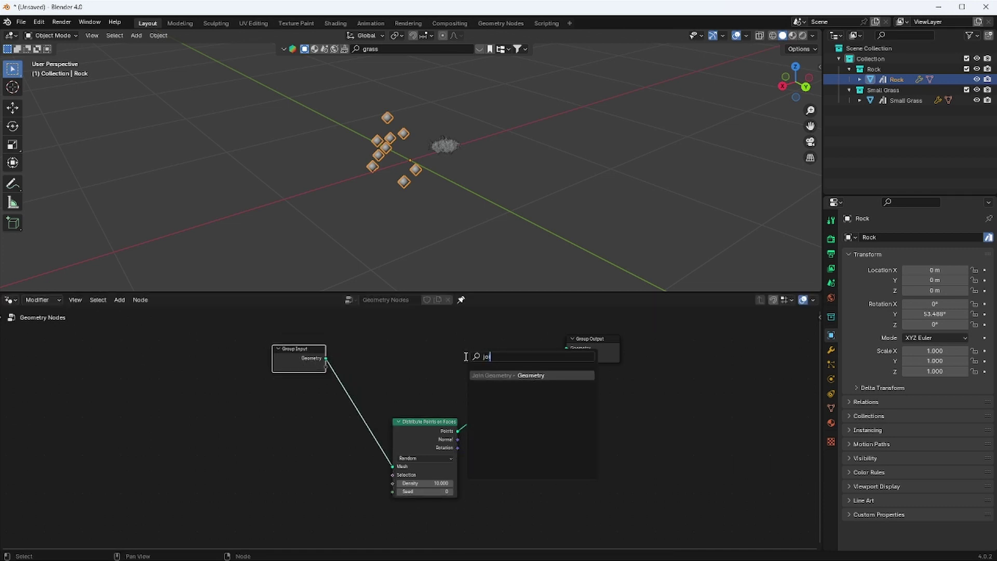
key(Return)
click(465, 356)
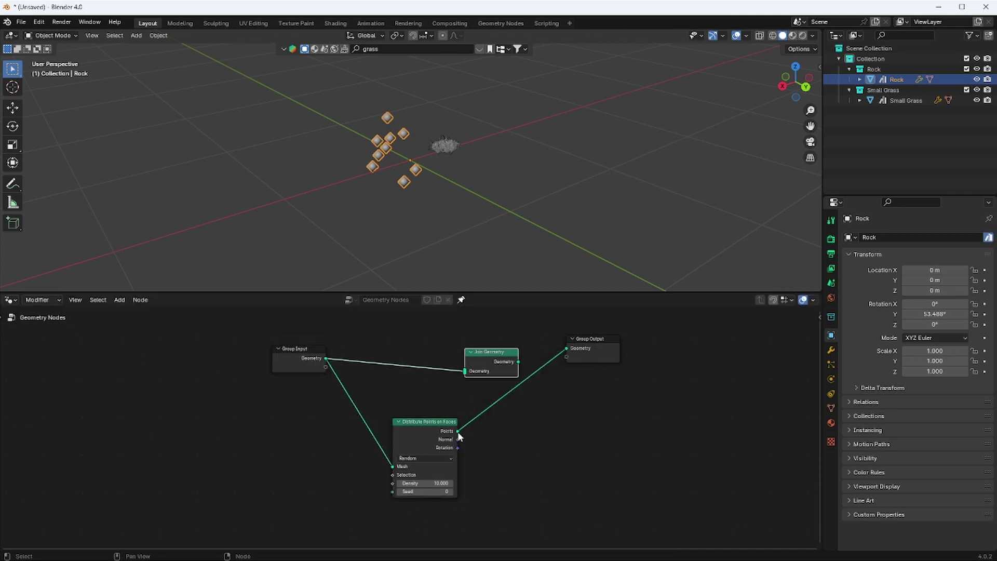
drag(458, 432, 750, 350)
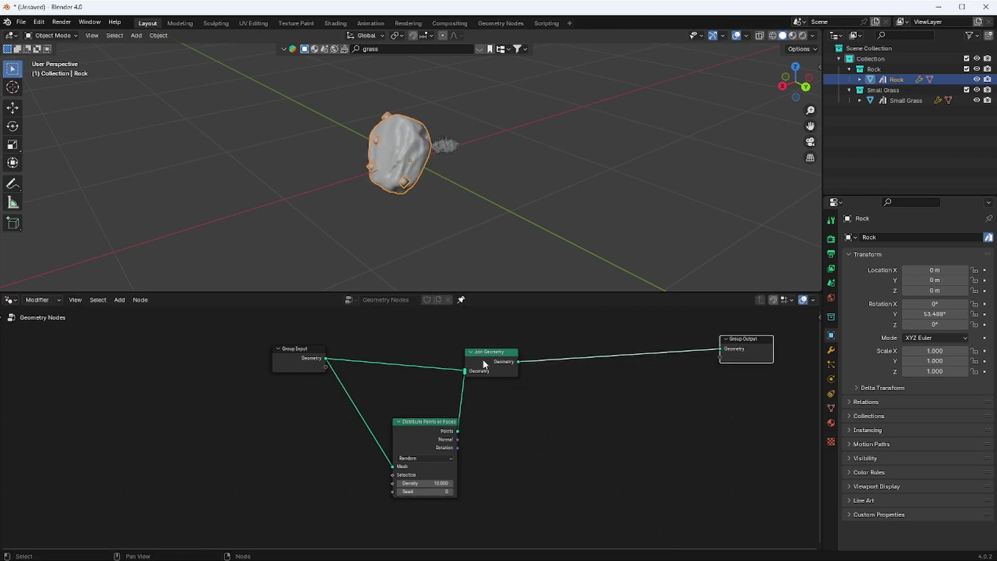
drag(483, 363, 648, 352)
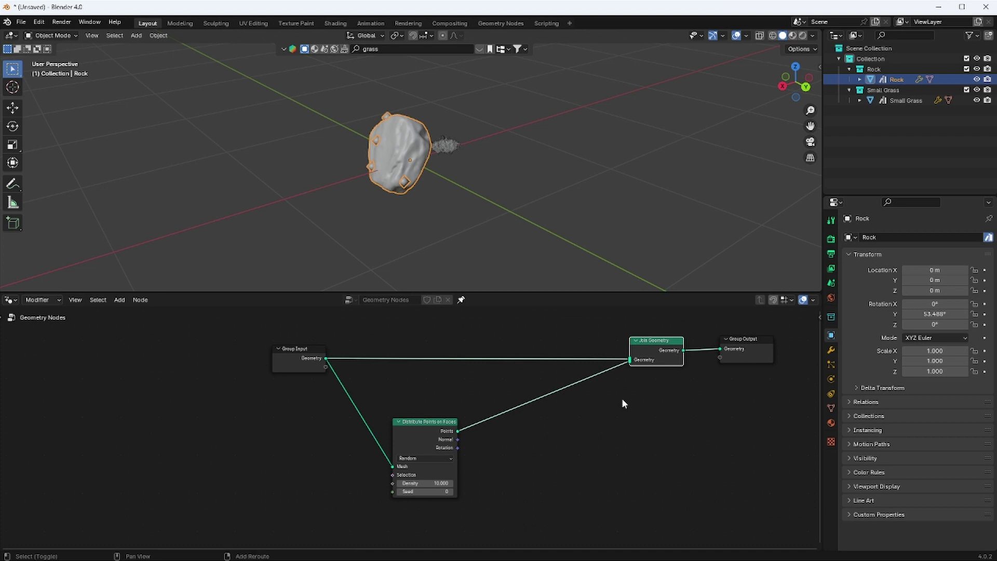
- Insert an Instance on Points node on the link between Distribute Points on Faces and Join Geometry
key(shift+a)
click(593, 347)
text(instanb)
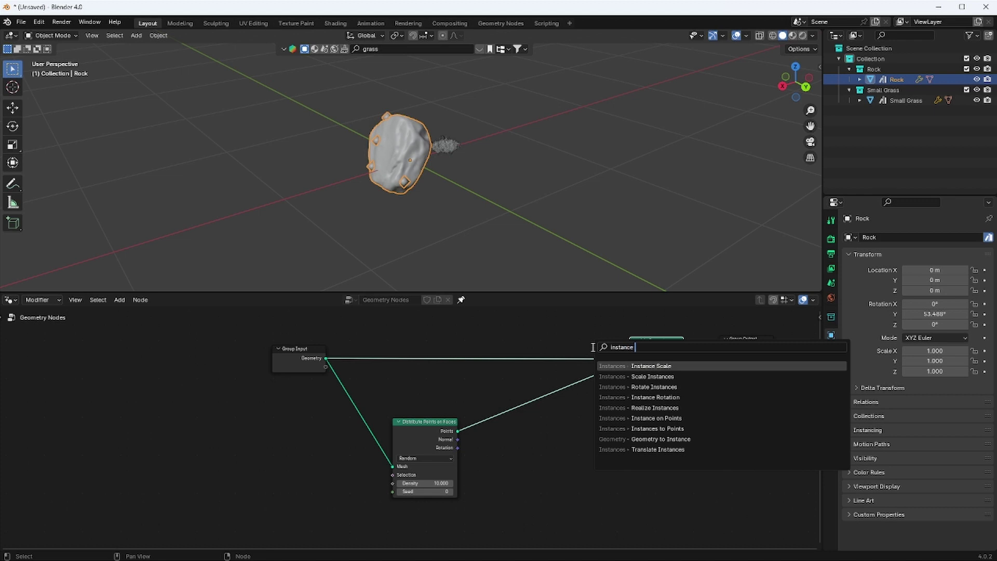
text(e on)
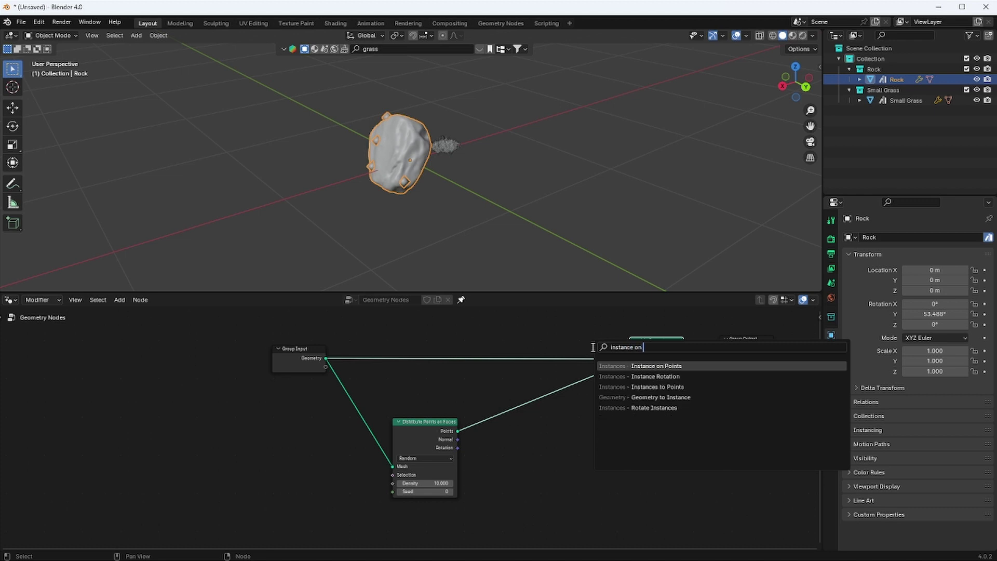
key(Return)
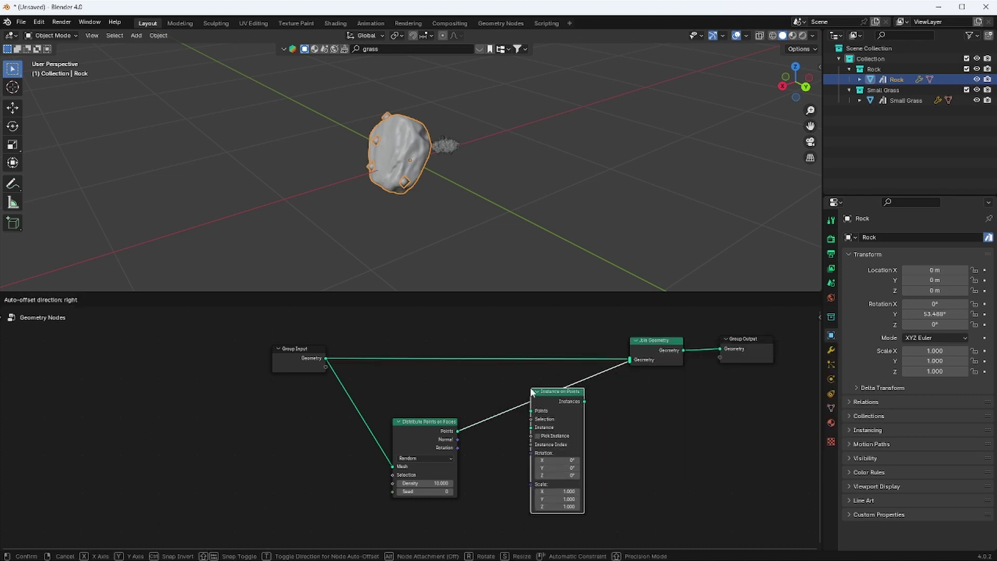
click(530, 388)
- Bring in the Small Grass collection as the Instance input of Instance on Points, with Separate Children and Reset Children enabled
drag(908, 87, 445, 518)
middle_drag(445, 518, 451, 419)
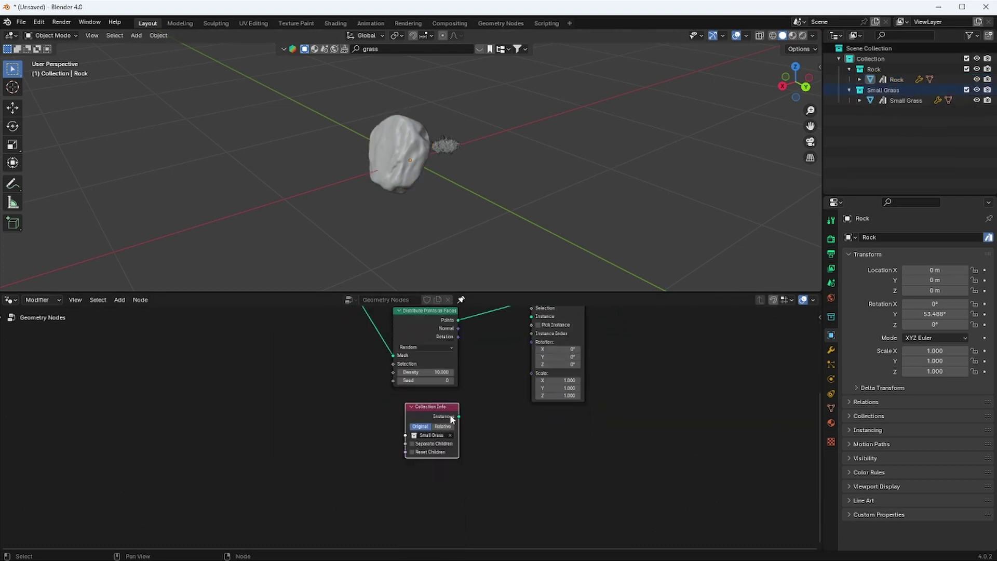
drag(457, 417, 532, 338)
scroll(446, 450, up, 3)
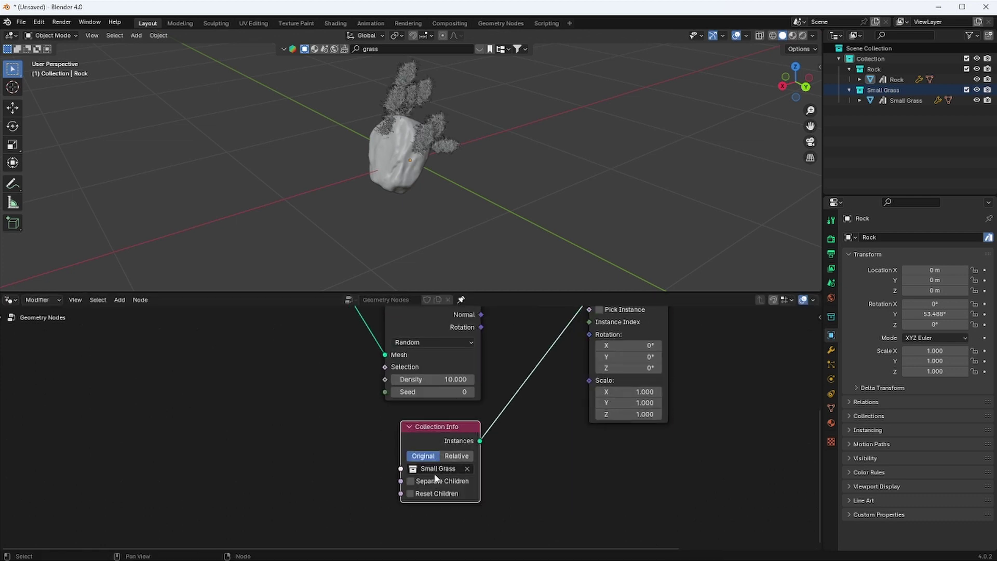
click(435, 481)
scroll(519, 410, down, 2)
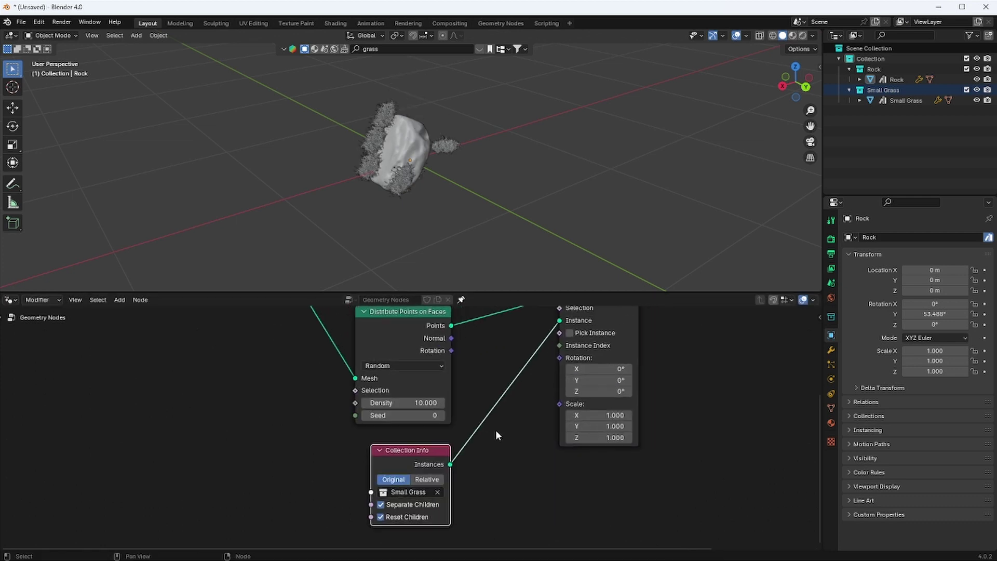
- Connect the distributed points' Rotation to the Instance on Points Rotation, and hide the original Small Grass object
drag(448, 356, 550, 364)
click(455, 150)
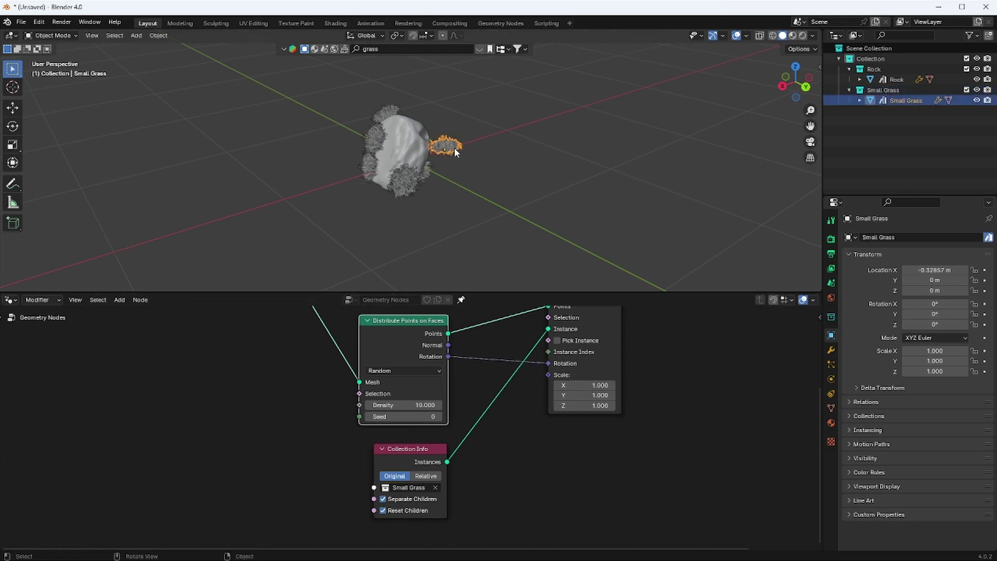
key(h)
scroll(538, 460, down, 3)
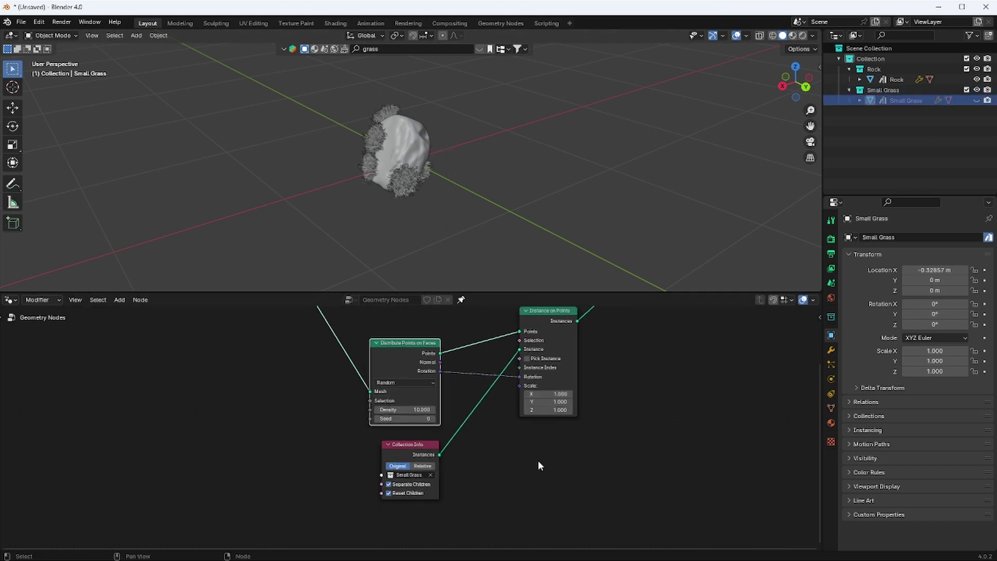
- Add a sphere empty, scale it down to about 0.23, and apply its scale
middle_drag(478, 465, 506, 385)
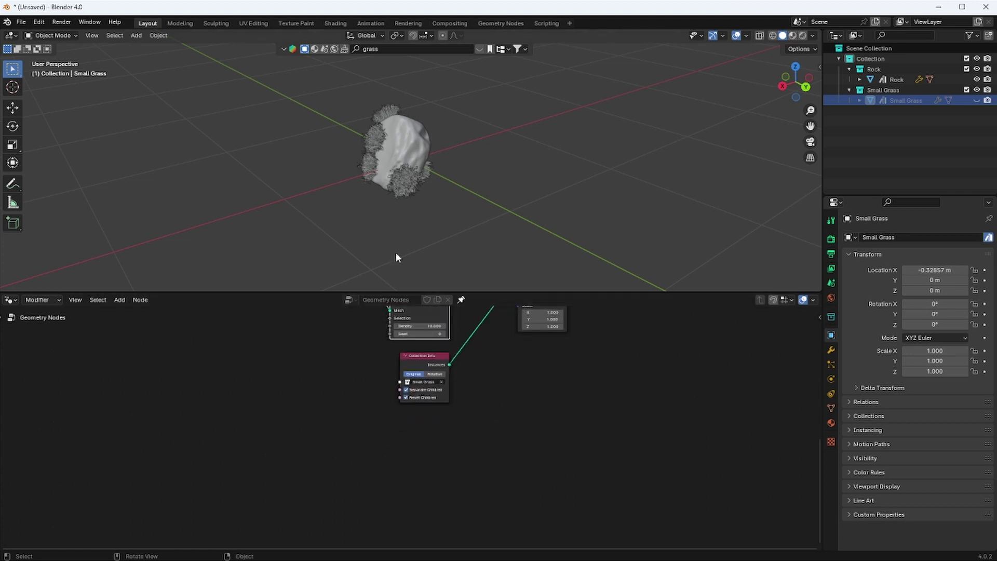
key(shift+a)
mouse_move(417, 277)
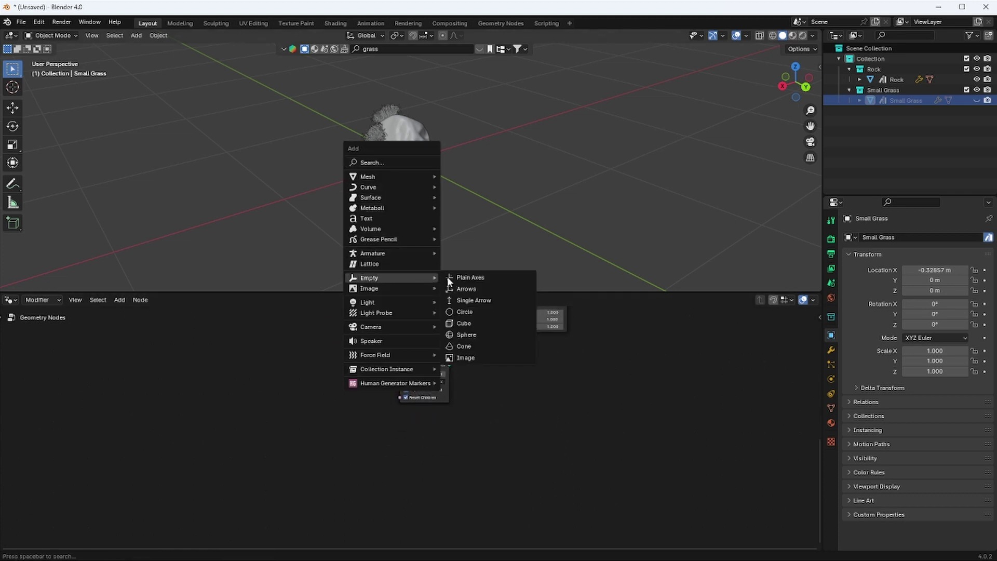
click(464, 334)
key(s)
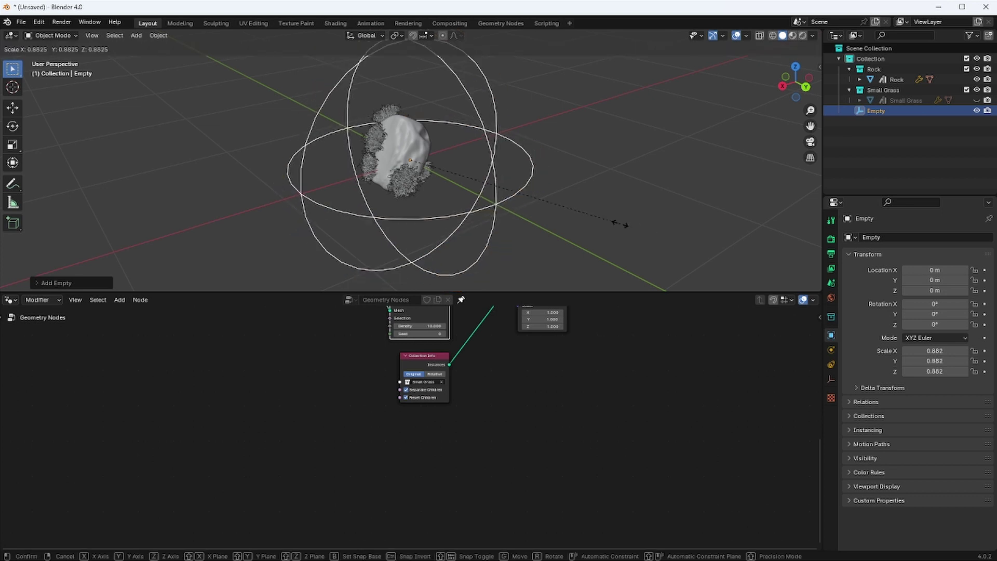
click(465, 172)
key(ctrl+a)
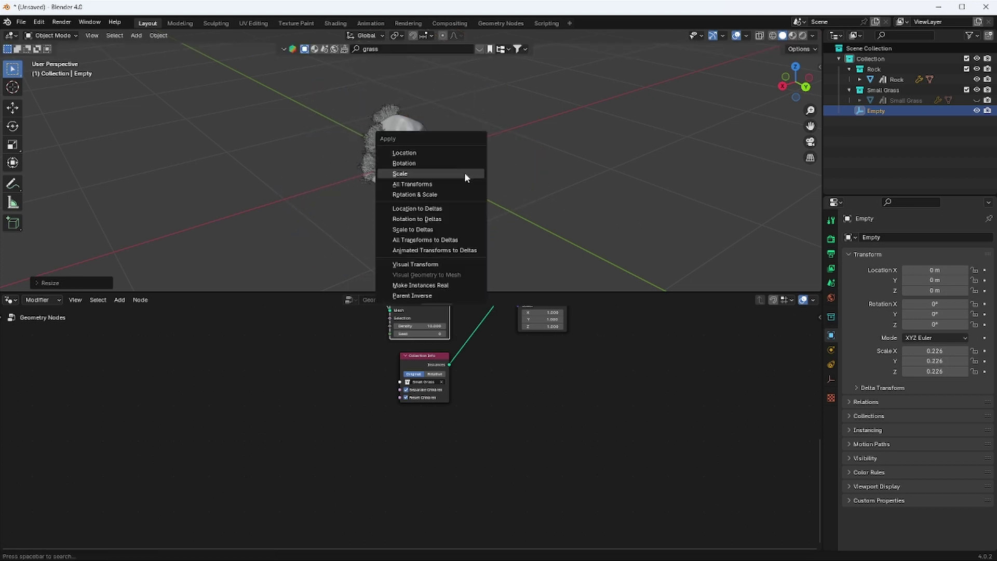
click(464, 172)
- Move the sphere empty along the X axis to about 0.72 m, beside the rock
key(g)
key(x)
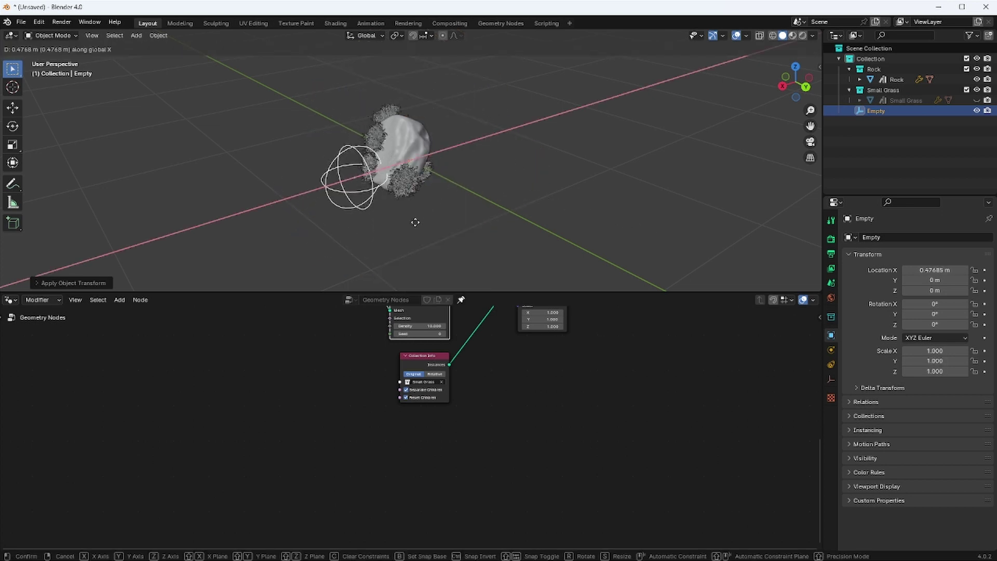
click(388, 238)
- Add a Relative Object Info node for the empty and connect its Location to the second vector of a new Distance node
drag(875, 111, 415, 432)
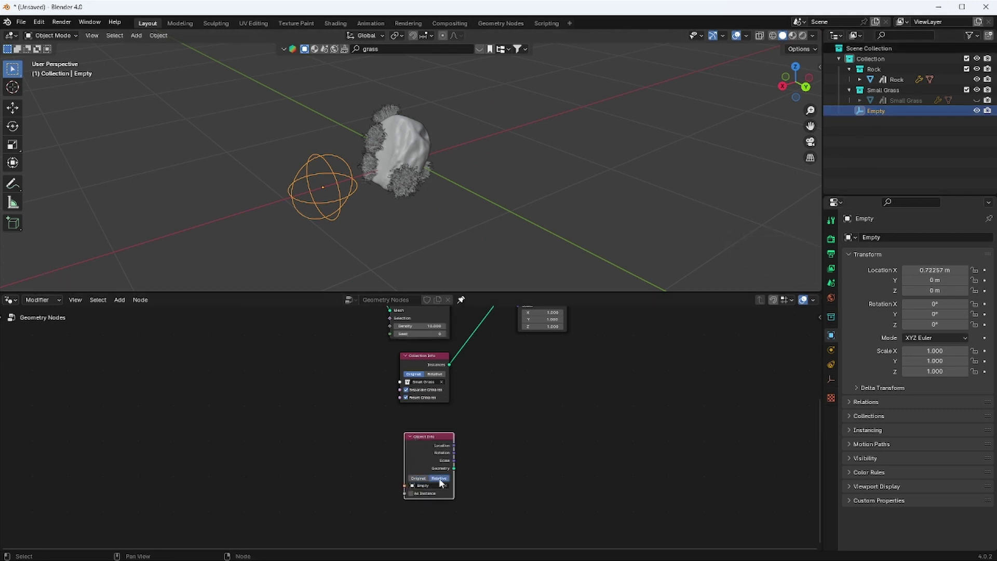
scroll(440, 483, up, 2)
drag(464, 431, 467, 433)
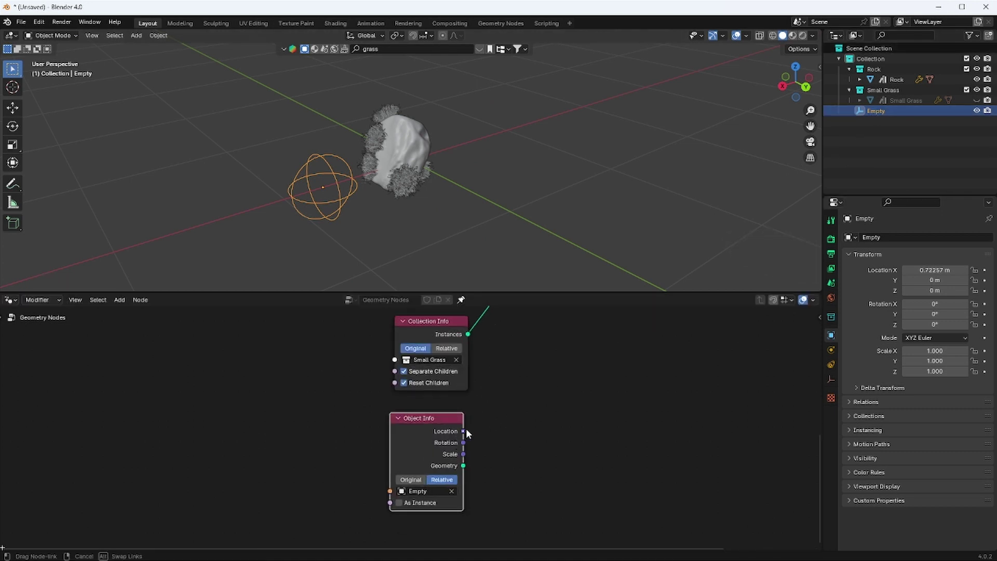
drag(558, 424, 558, 422)
text(d)
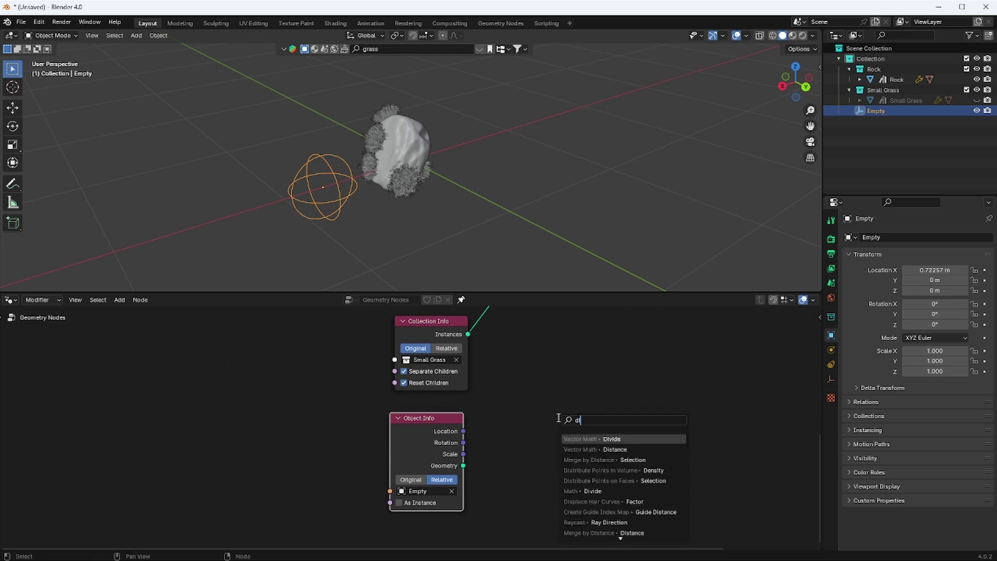
click(615, 449)
click(546, 419)
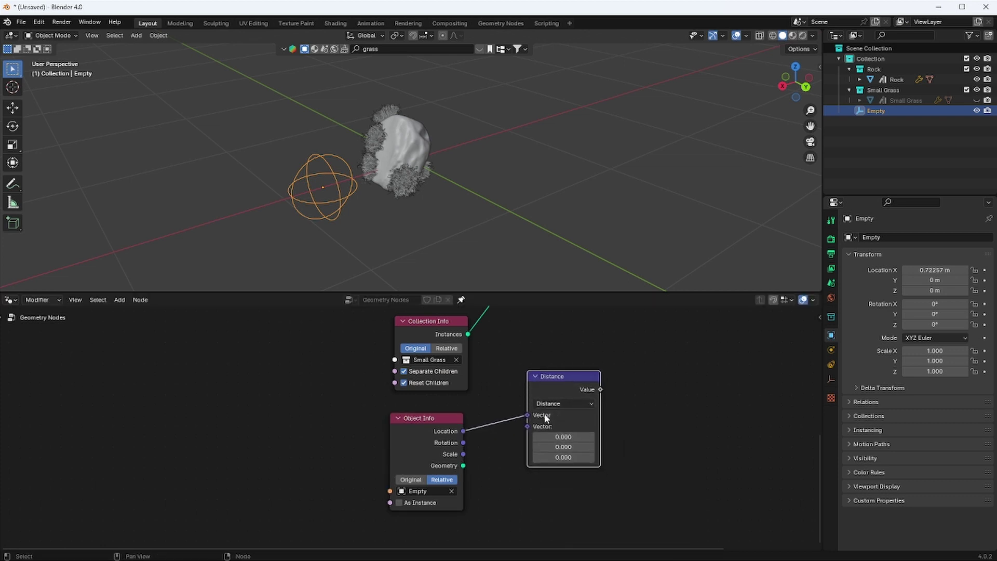
drag(527, 415, 528, 458)
drag(433, 443, 440, 477)
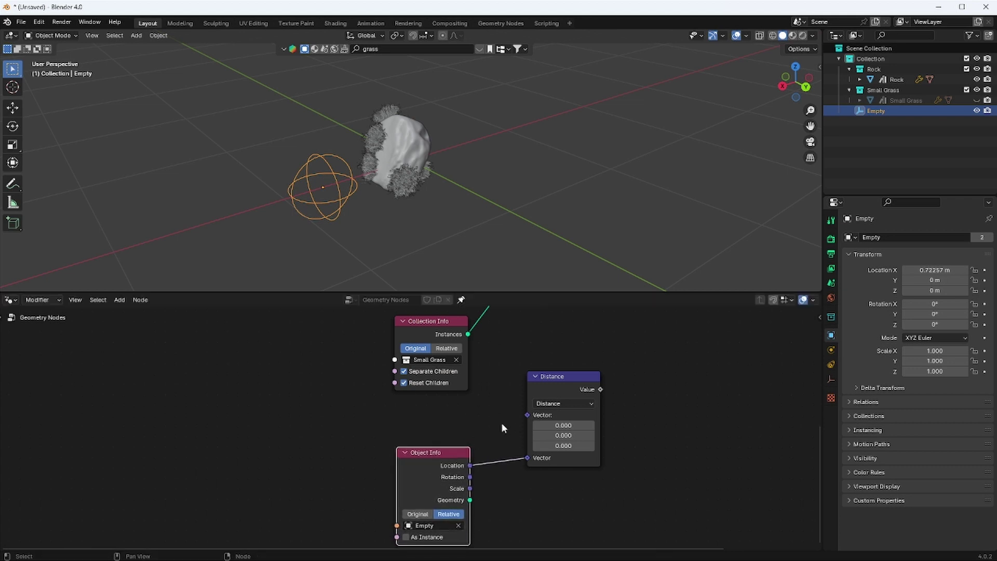
- Connect a new Position node to the first vector input of the Distance node
drag(527, 415, 442, 416)
text(po)
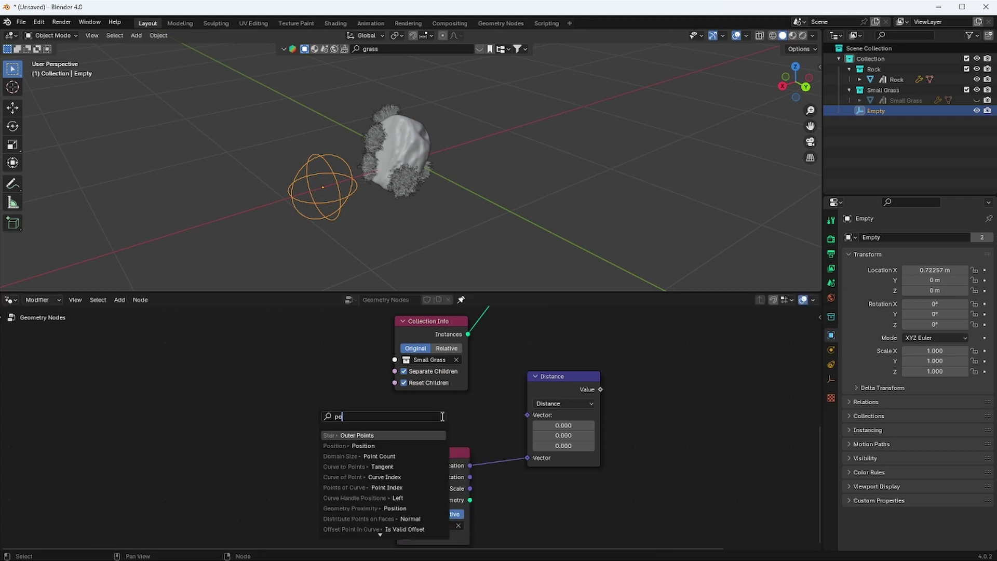
click(436, 445)
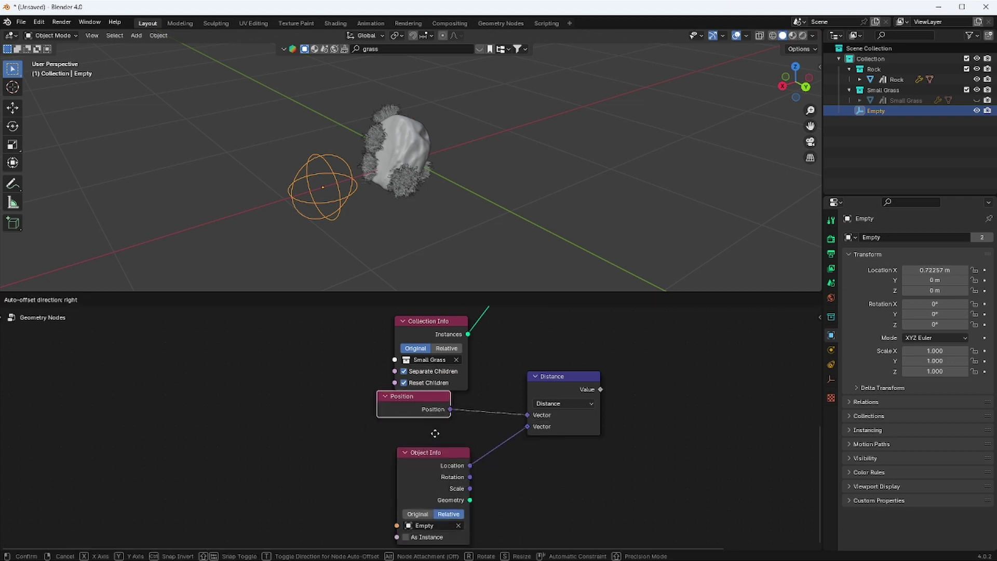
click(411, 427)
- Connect the Distance value to the Scale input of Instance on Points, moving that node aside for room
scroll(412, 427, down, 2)
scroll(545, 418, down, 1)
middle_drag(575, 400, 511, 514)
drag(502, 365, 594, 351)
shift+scroll(543, 467, down, 1)
drag(483, 489, 560, 376)
- Try moving the empty along the X axis to test its influence on the grass scale
key(g)
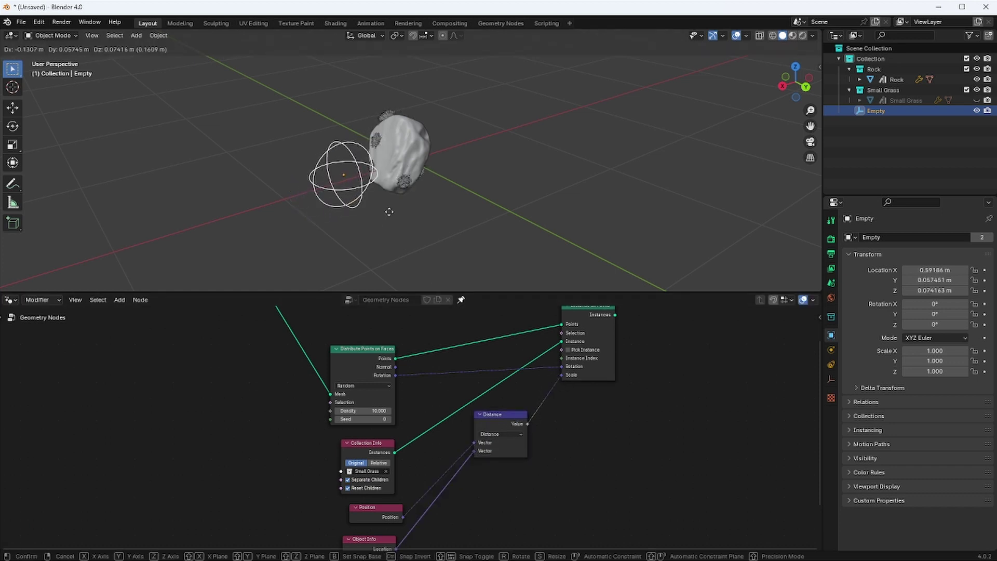
key(x)
click(387, 237)
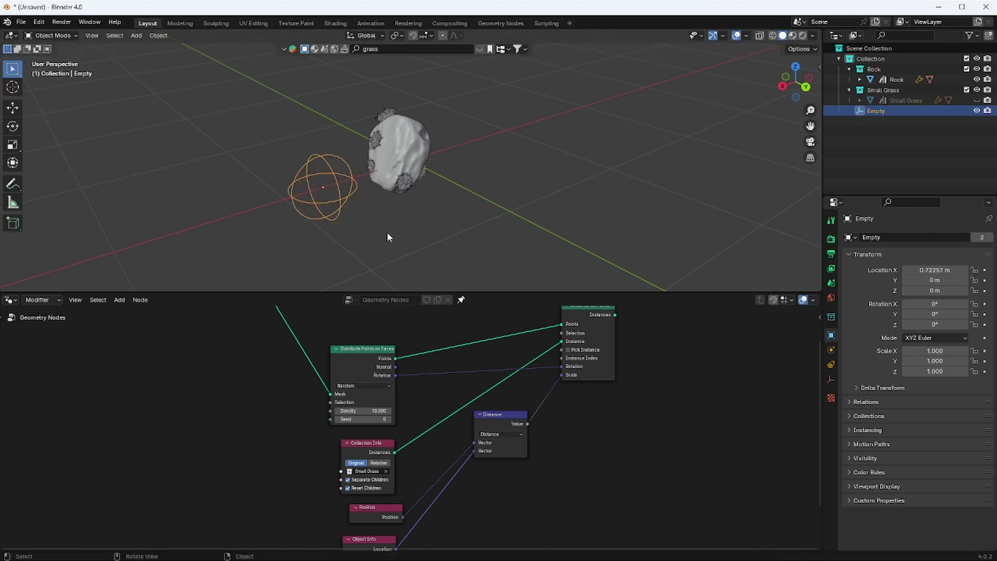
- Insert a Map Range node on the link between the Distance value and the Instance on Points Scale
drag(523, 453, 502, 488)
key(shift+a)
click(532, 348)
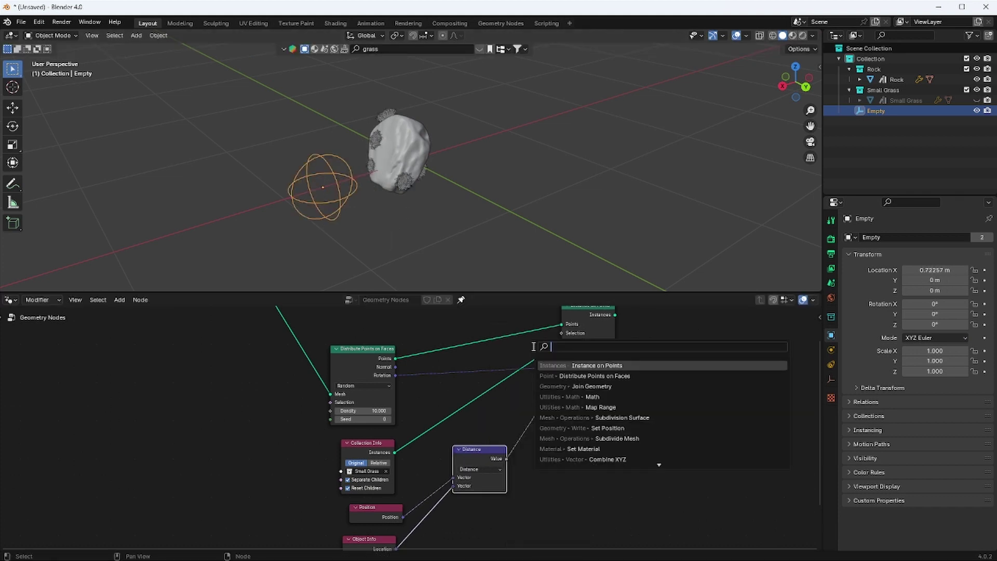
text(map)
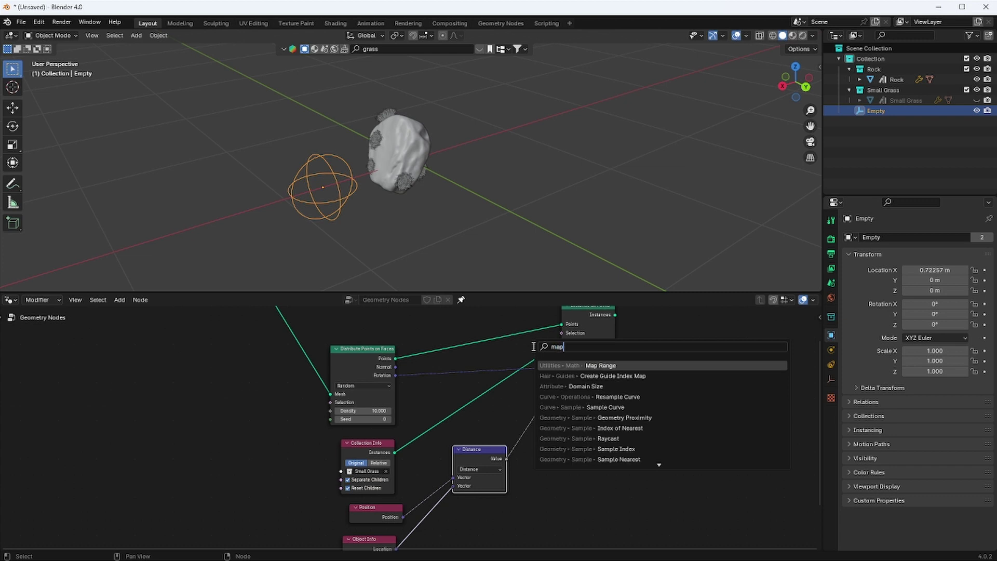
text( r)
click(559, 366)
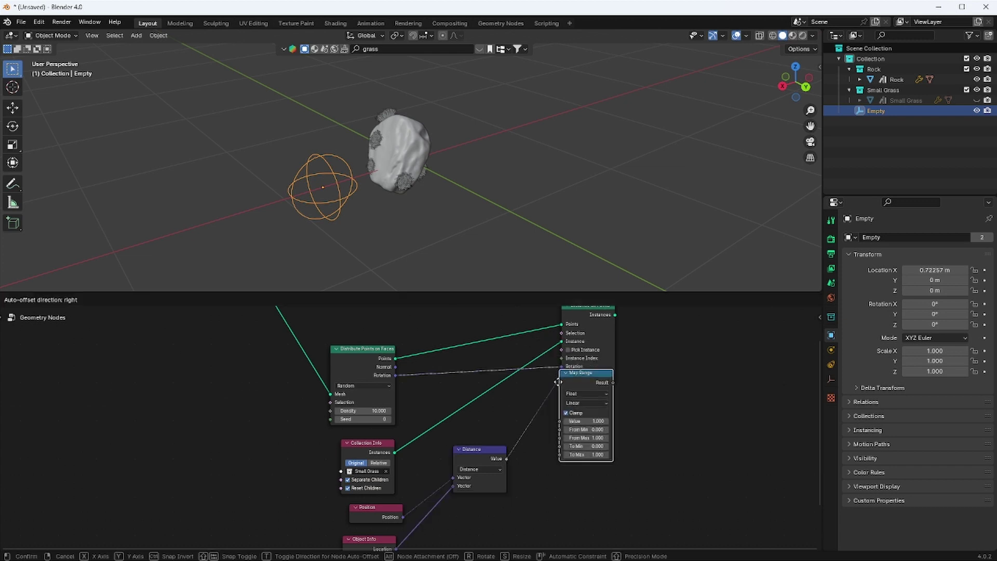
click(535, 397)
- Spread out the node tree by shifting the nodes that feed Instance on Points away from it and repositioning Map Range
middle_drag(512, 466, 519, 451)
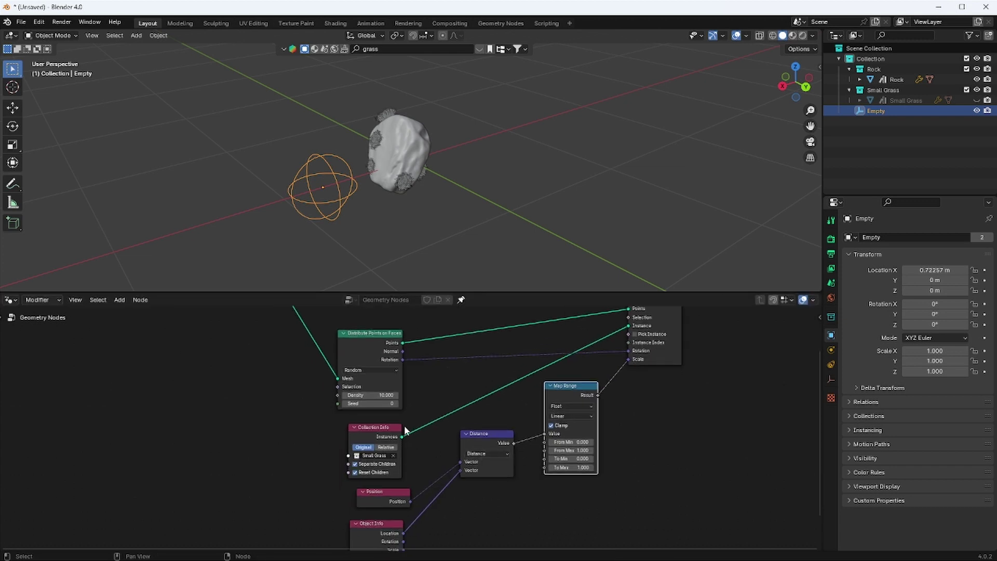
shift+click(391, 401)
shift+click(379, 436)
shift+click(396, 501)
shift+click(390, 525)
shift+click(481, 459)
shift+click(568, 421)
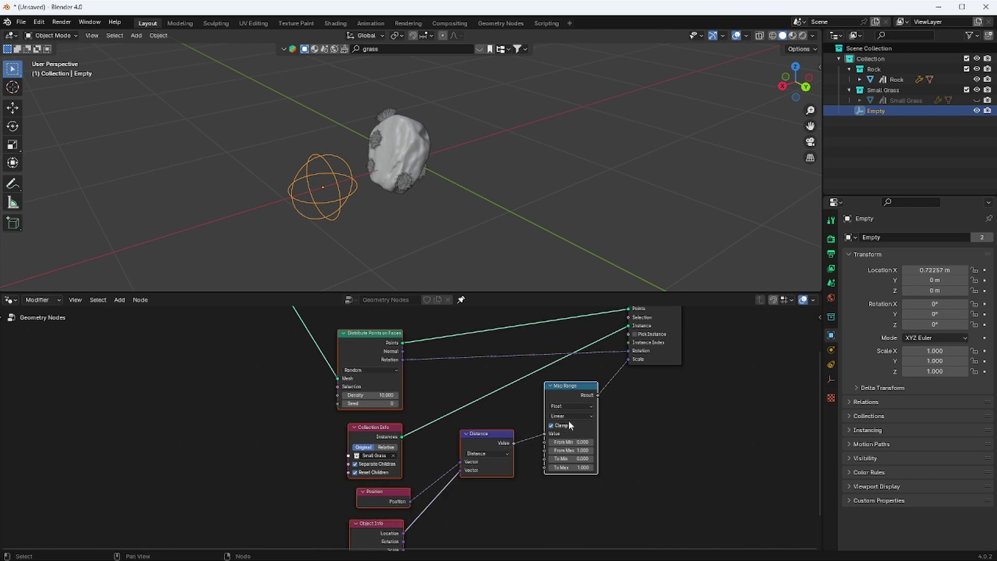
key(g)
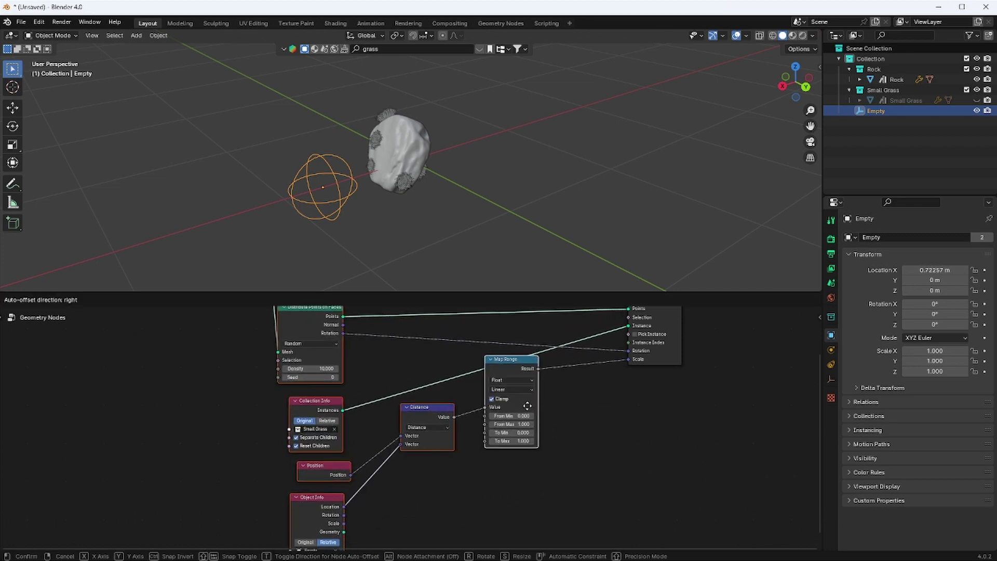
click(536, 406)
click(530, 370)
key(g)
click(546, 395)
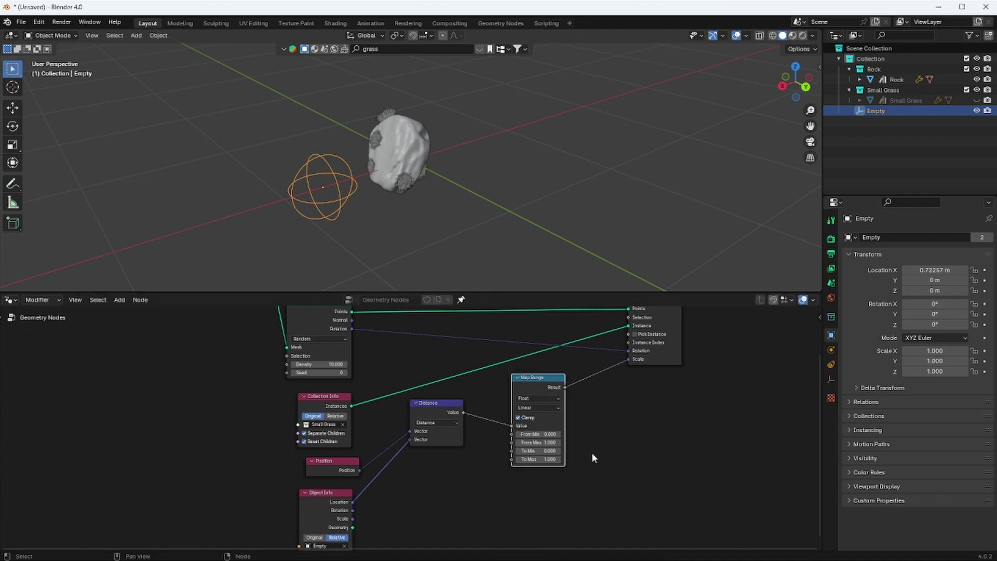
- Add a Math node to the geometry node tree and place it just below the Distance node
scroll(586, 455, up, 5)
middle_drag(559, 473, 596, 392)
key(shift+a)
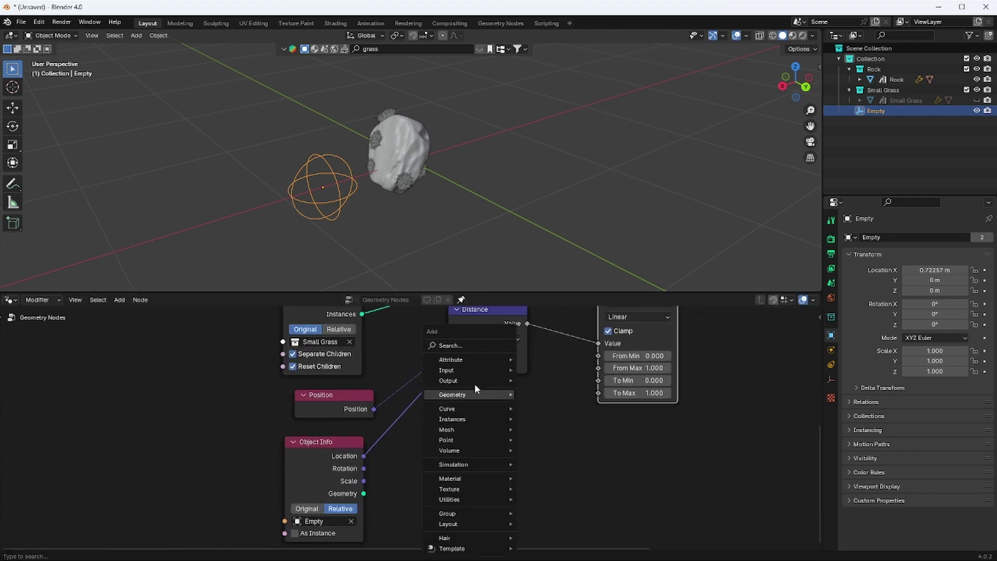
click(468, 346)
text(math)
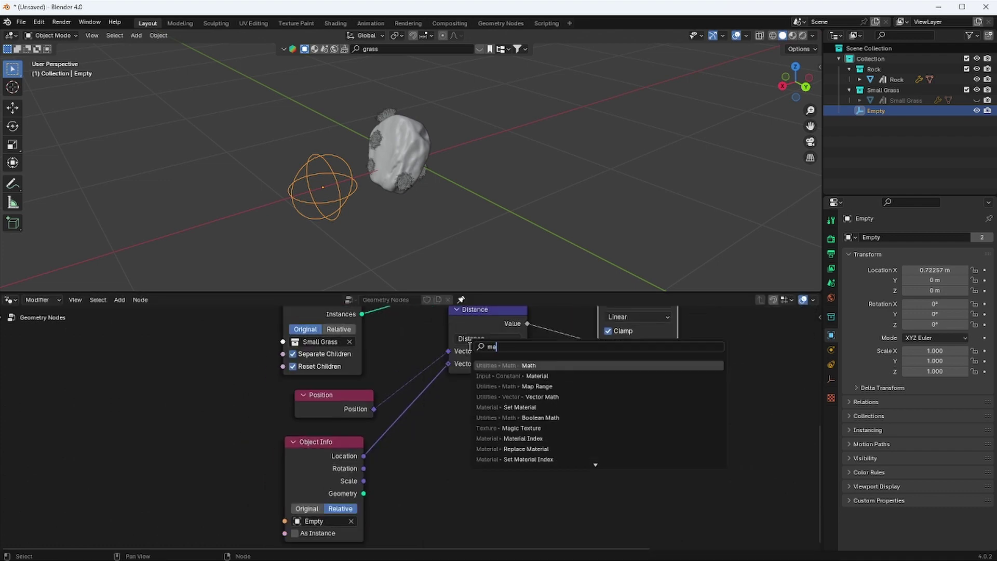
click(494, 364)
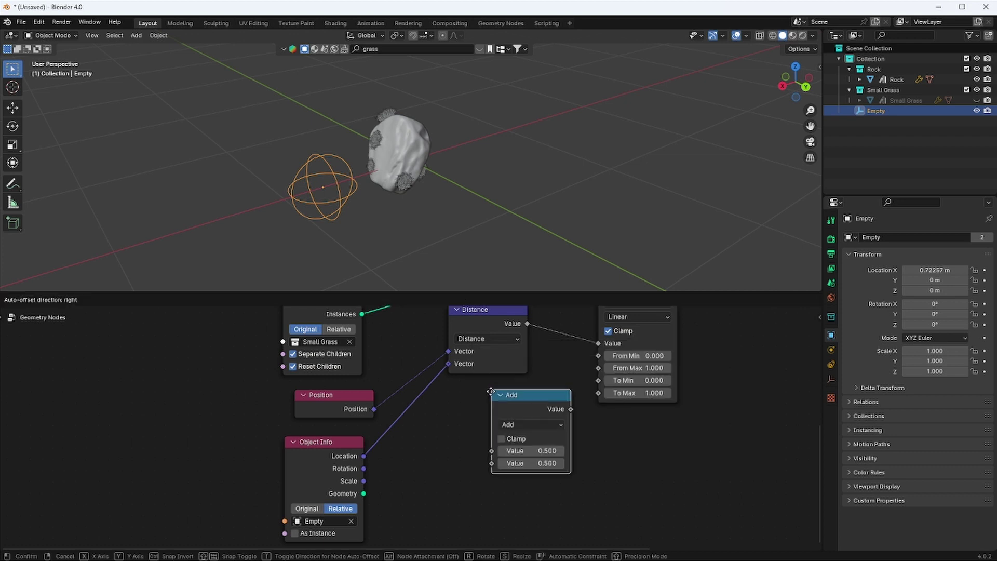
click(454, 385)
- Duplicate the Math node below the original, set the copy to Multiply and the original to Subtract
key(shift+d)
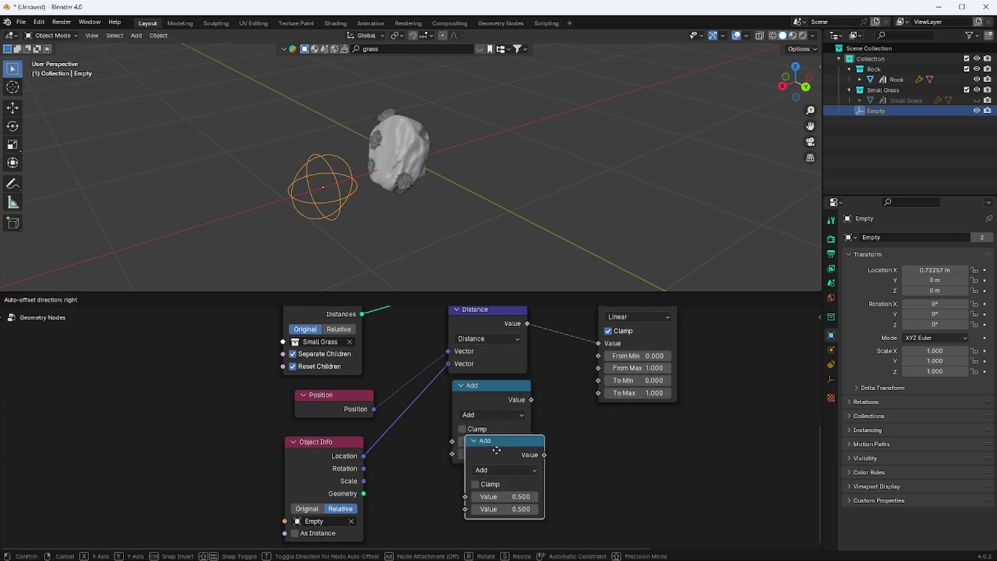
click(497, 423)
click(497, 424)
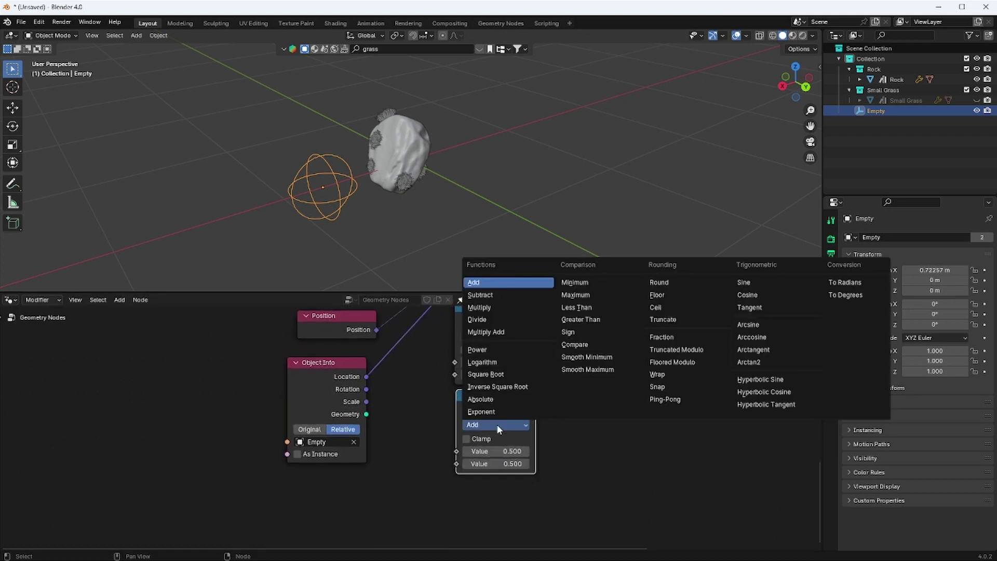
click(483, 311)
middle_drag(483, 312, 484, 359)
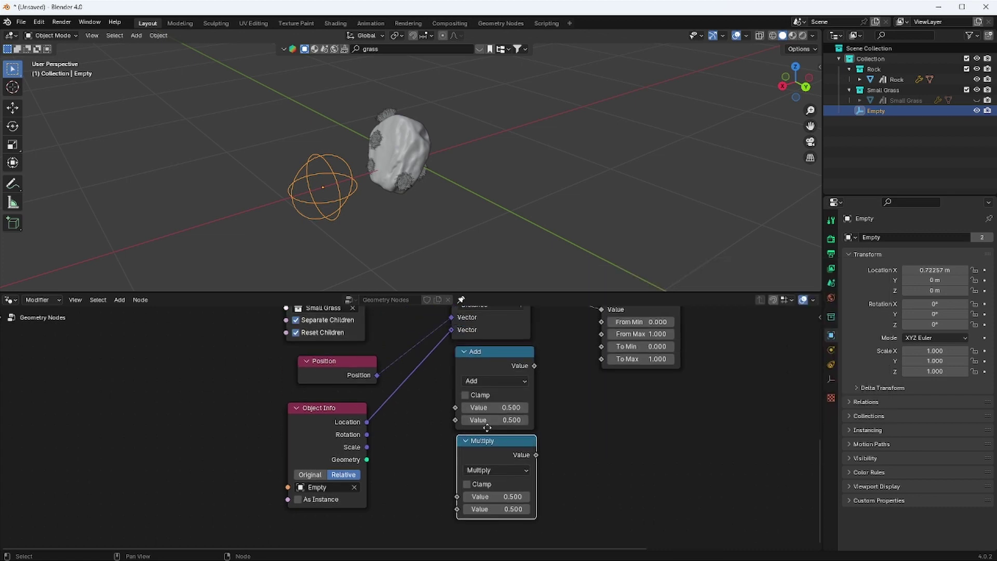
click(485, 381)
click(490, 429)
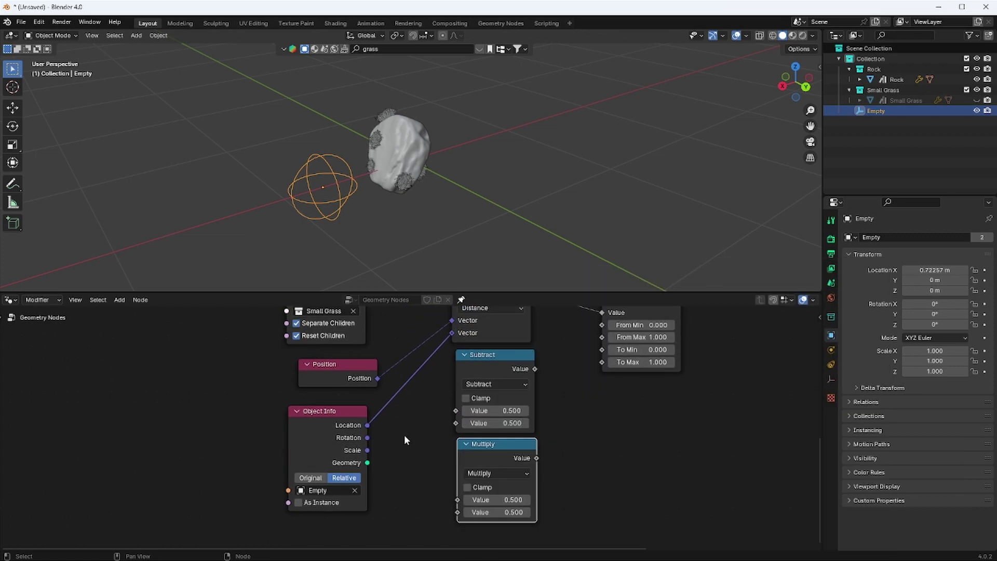
- Feed the Object Info Scale into the Subtract and Multiply nodes, linking Subtract to Map Range's From Min and Multiply to From Max
drag(368, 450, 457, 410)
middle_drag(534, 372, 417, 459)
drag(418, 459, 427, 453)
drag(475, 416, 475, 417)
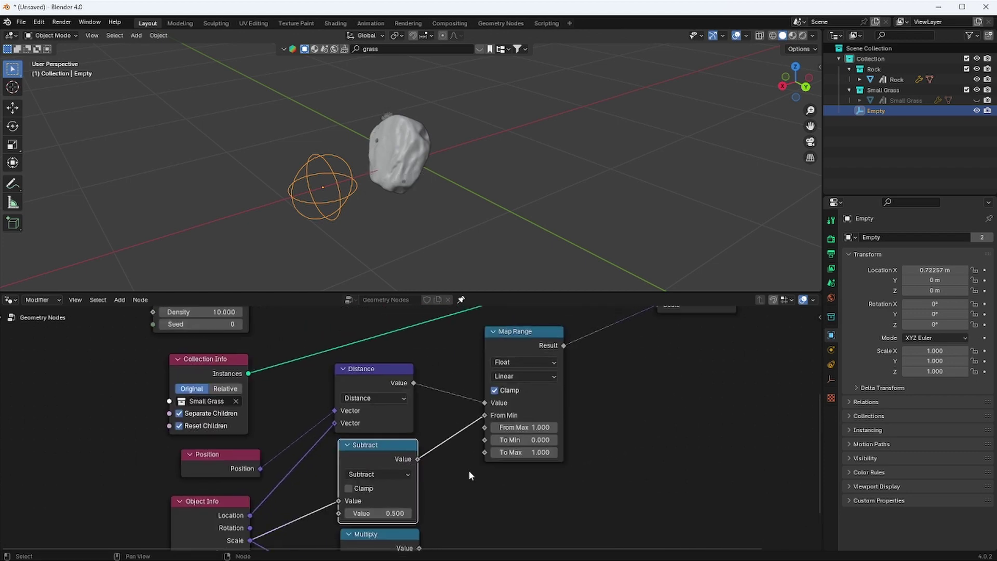
middle_drag(469, 470, 451, 443)
drag(415, 501, 445, 437)
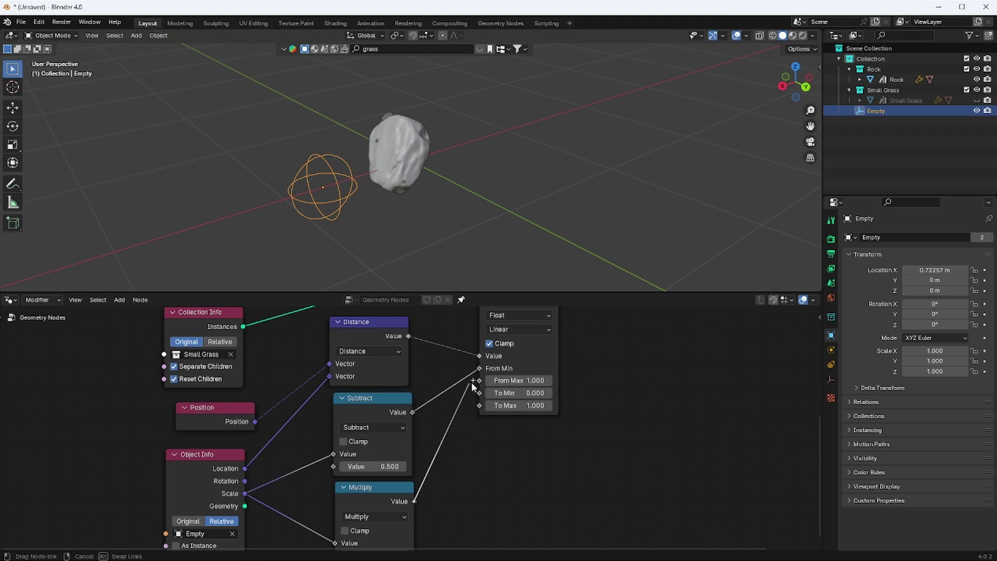
drag(472, 382, 478, 383)
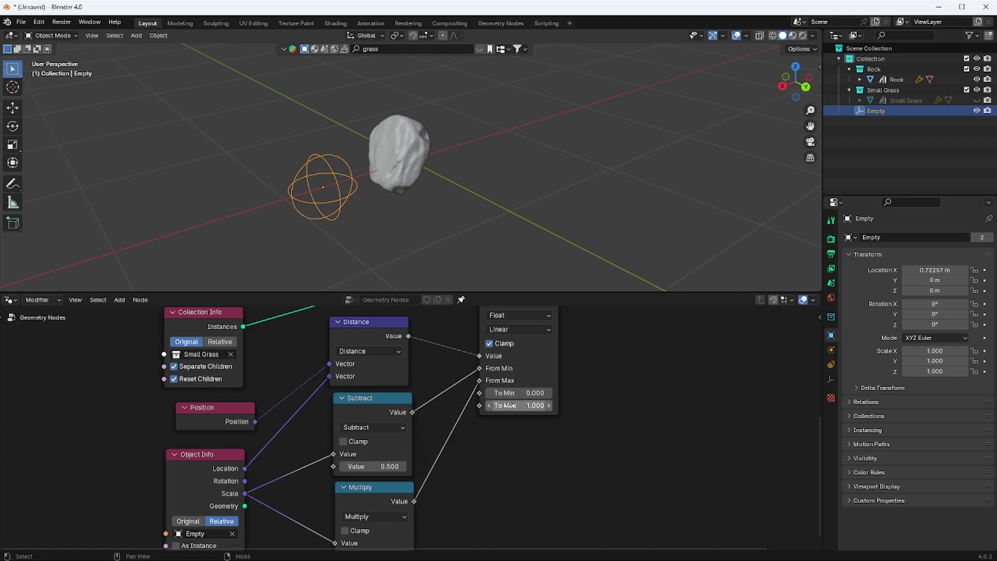
- Set Map Range's To Max to 0 and its To Min to 1.2
click(521, 406)
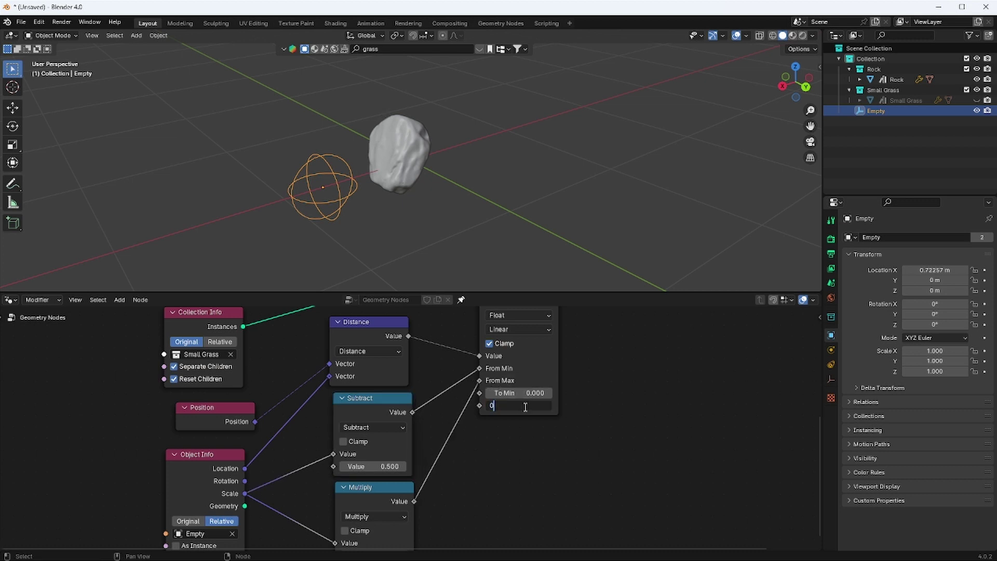
key(Return)
click(519, 393)
text(0.8)
key(Return)
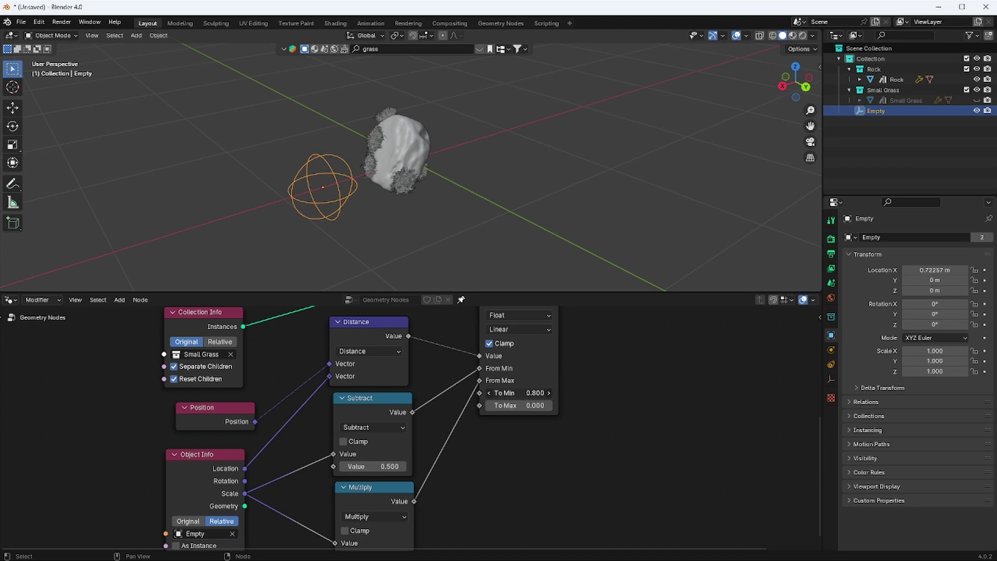
drag(520, 393, 540, 393)
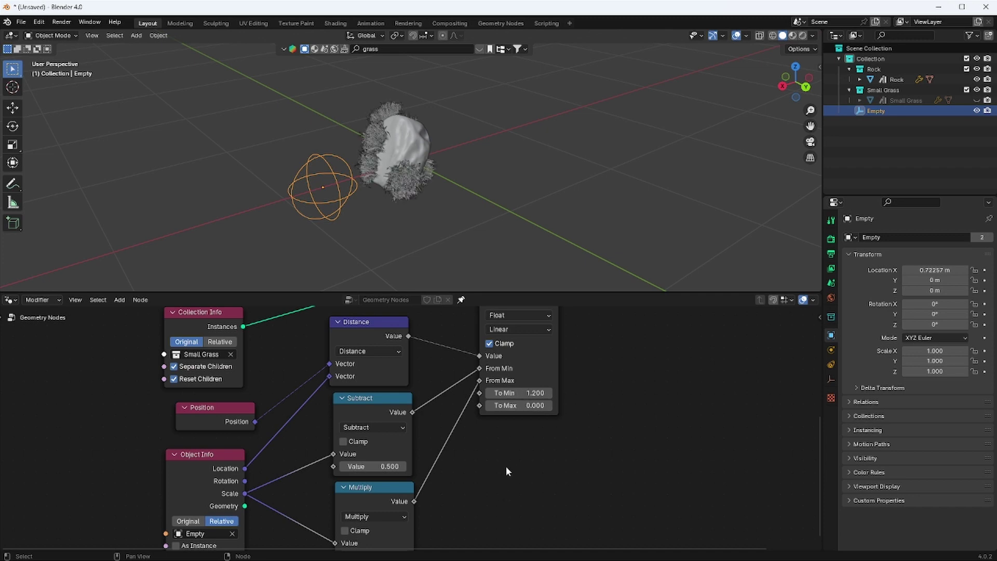
- Adjust the second value of the Multiply node to -0.29 and that of the Subtract node to 0.66
middle_drag(508, 470, 533, 422)
mouse_move(400, 418)
mouse_down()
mouse_move(390, 419)
mouse_move(398, 419)
mouse_up()
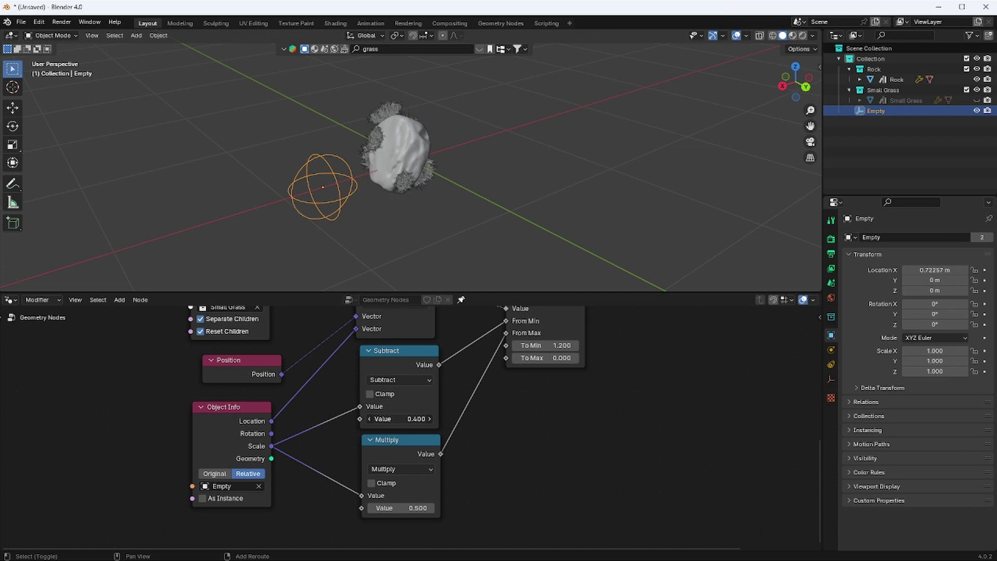
drag(403, 508, 301, 508)
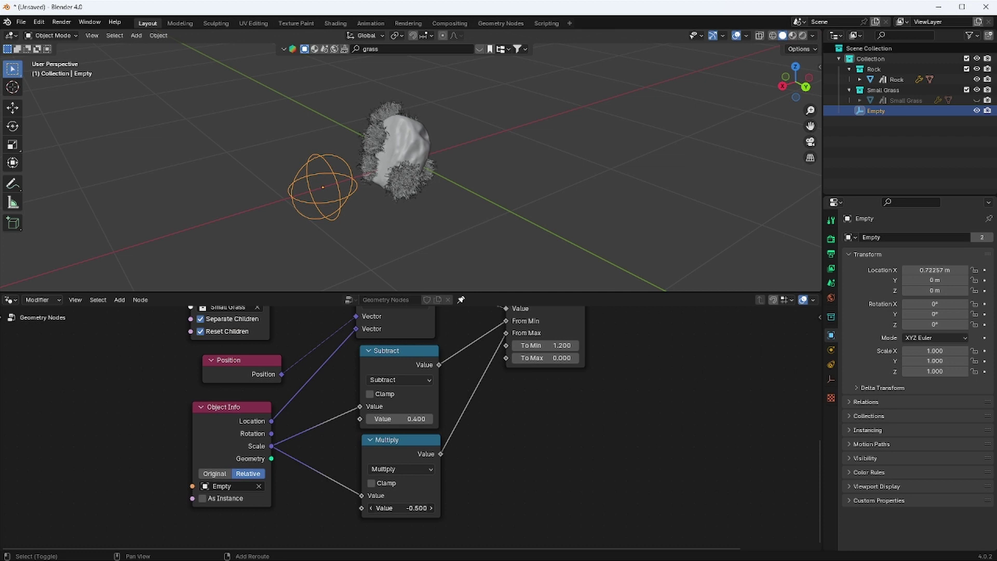
drag(400, 508, 428, 507)
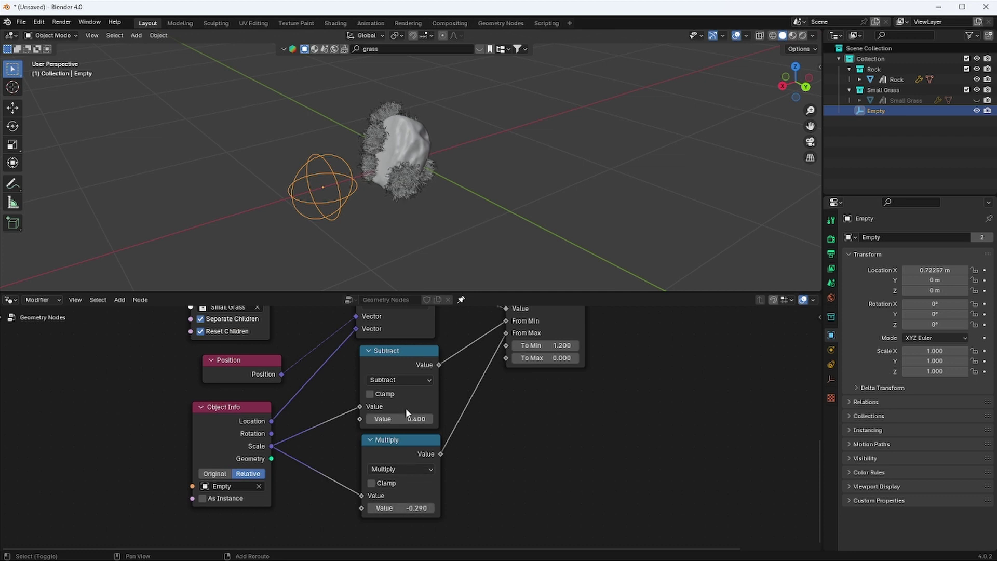
mouse_move(406, 413)
mouse_down()
mouse_move(437, 414)
mouse_move(397, 418)
mouse_move(409, 418)
mouse_up()
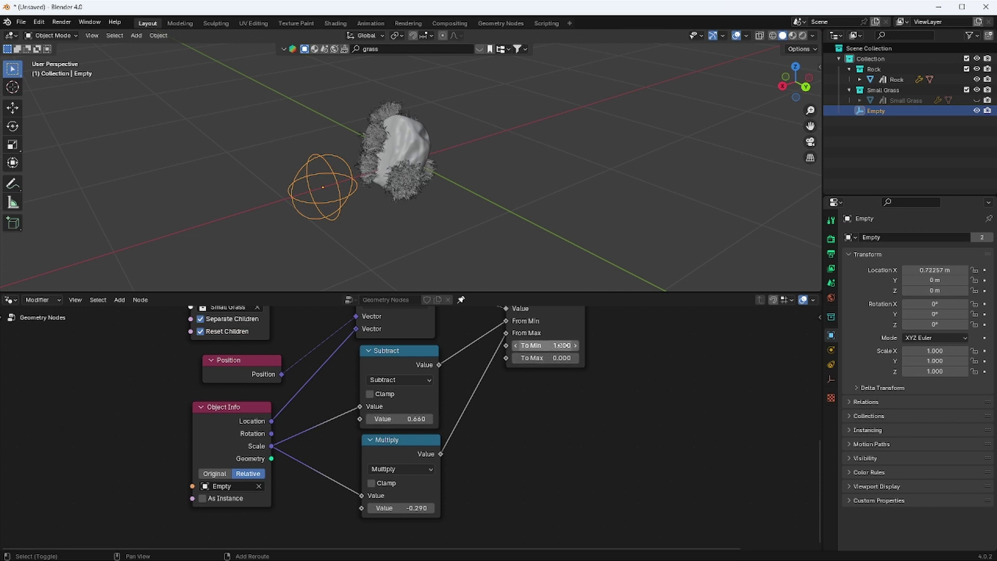
- Raise Map Range's To Max to 0.71 and its To Min to 1.4
drag(545, 357, 540, 357)
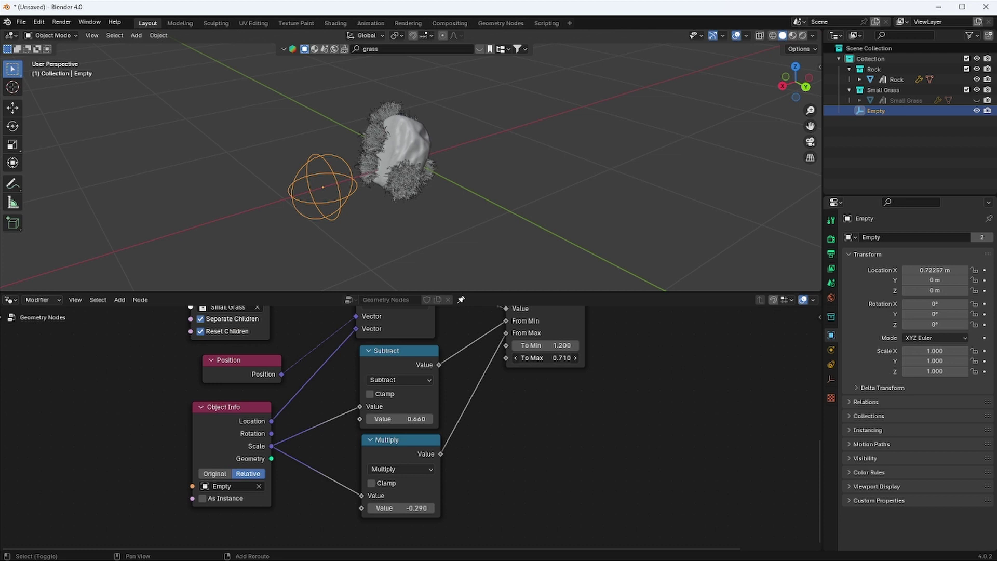
drag(545, 346, 551, 345)
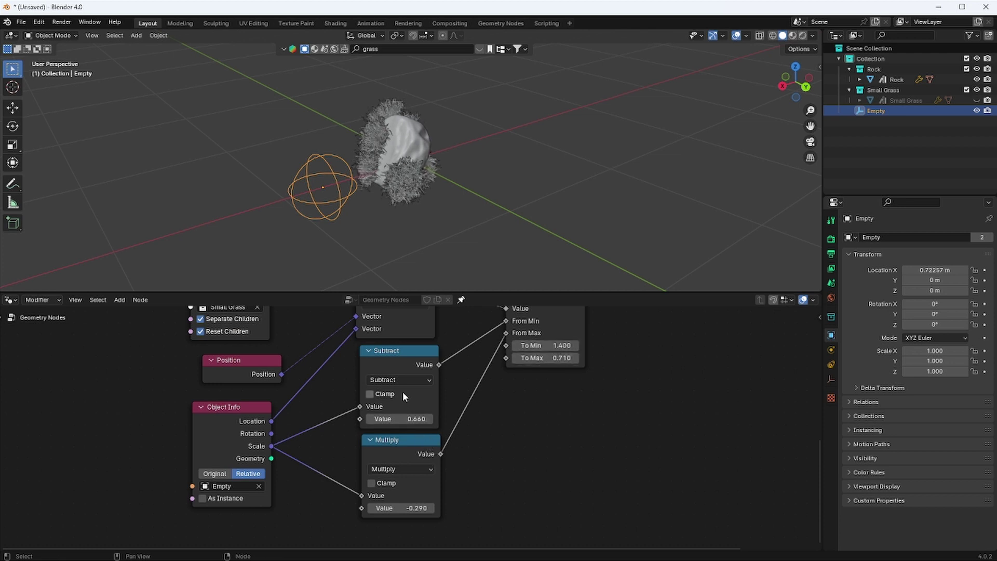
- Lower the Subtract value to 0.33, and try -0.58 as the Multiply value before restoring it to -0.29
shift+drag(401, 418, 401, 419)
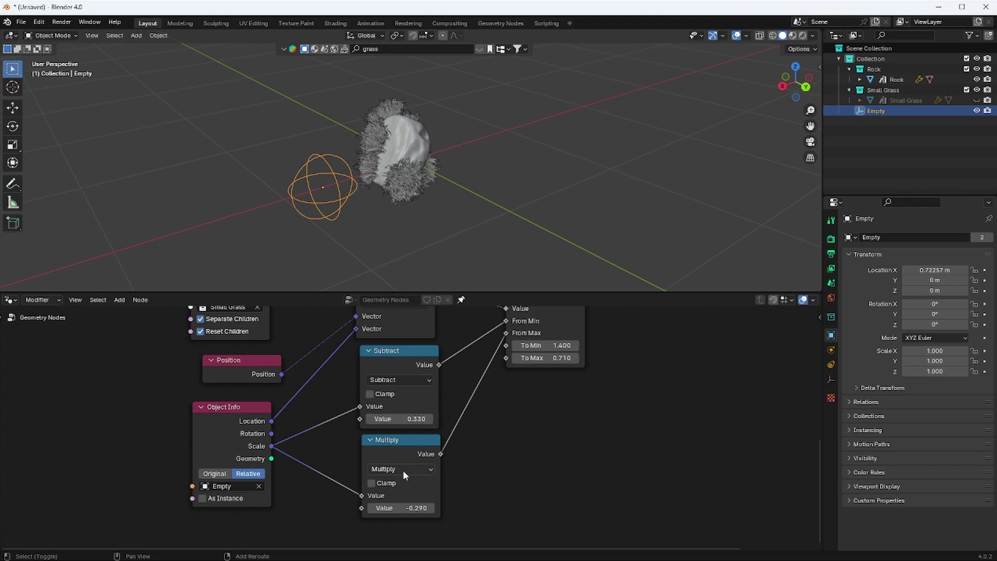
shift+drag(400, 508, 401, 508)
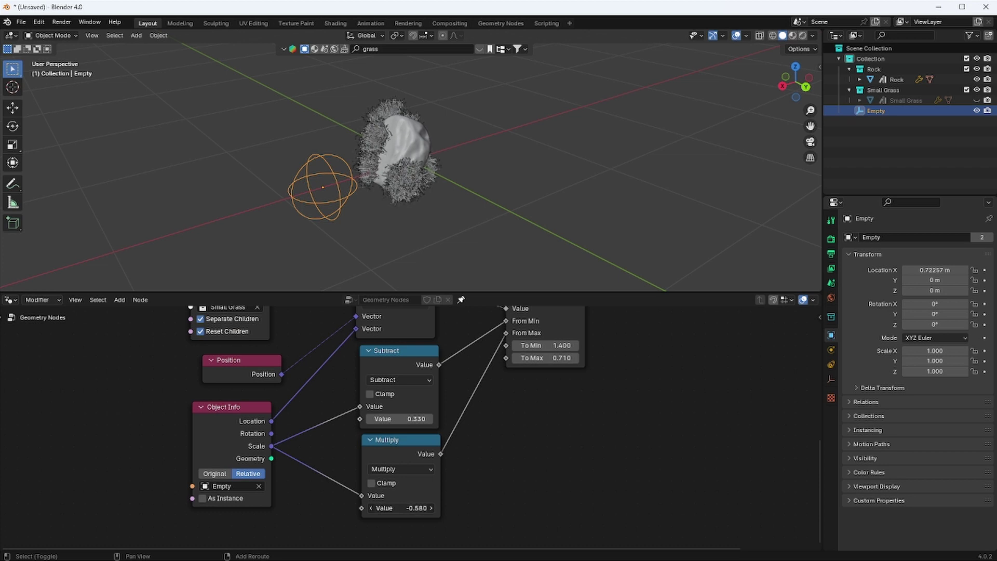
mouse_move(410, 509)
mouse_down()
mouse_move(421, 509)
mouse_move(410, 509)
mouse_up()
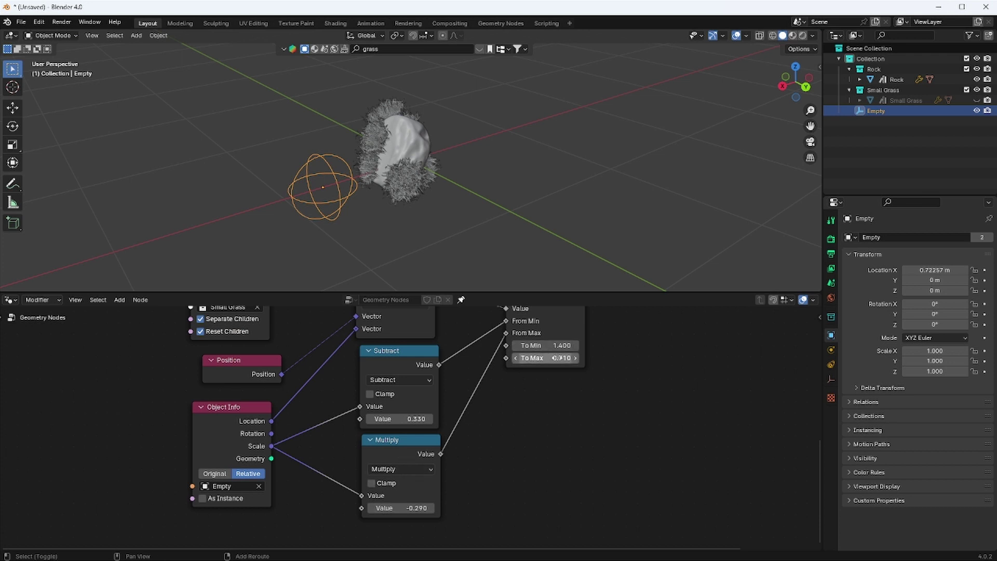
- Change Map Range's To Min to 0.34 and its To Max to 3.91
mouse_move(554, 358)
mouse_down()
mouse_move(511, 358)
mouse_move(556, 346)
mouse_move(543, 346)
mouse_move(566, 358)
mouse_move(553, 358)
mouse_up()
key(Escape)
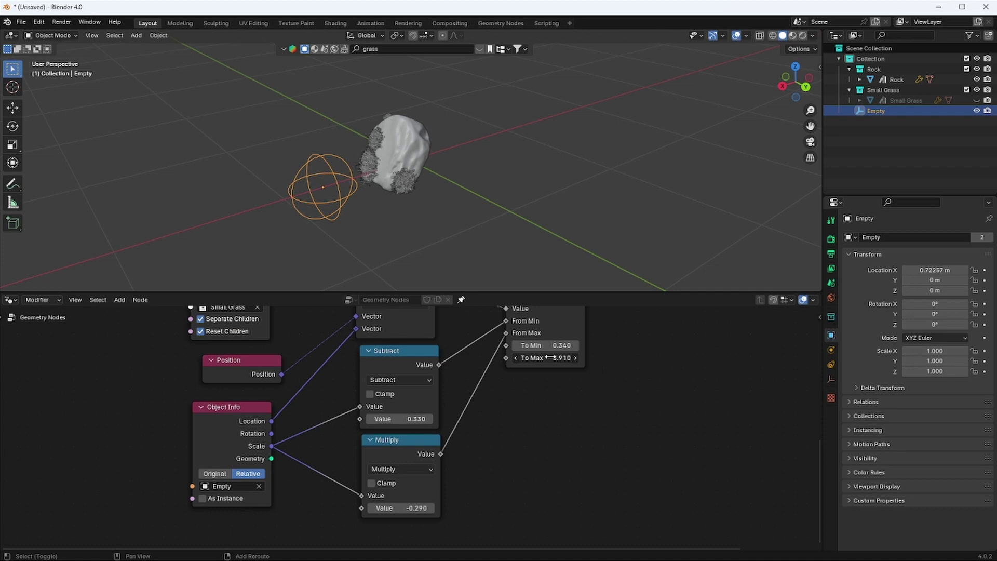
- Set the Distribute Points on Faces density to 88.8 and move the empty slightly away from the rock, to about X 0.84 m, Z -0.11 m
middle_drag(418, 317, 626, 540)
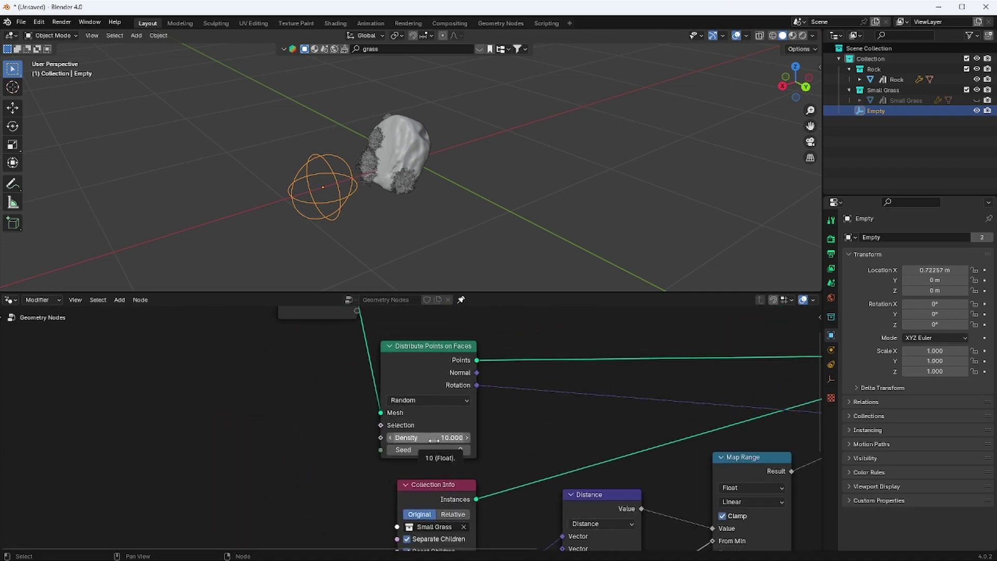
drag(434, 440, 475, 440)
key(g)
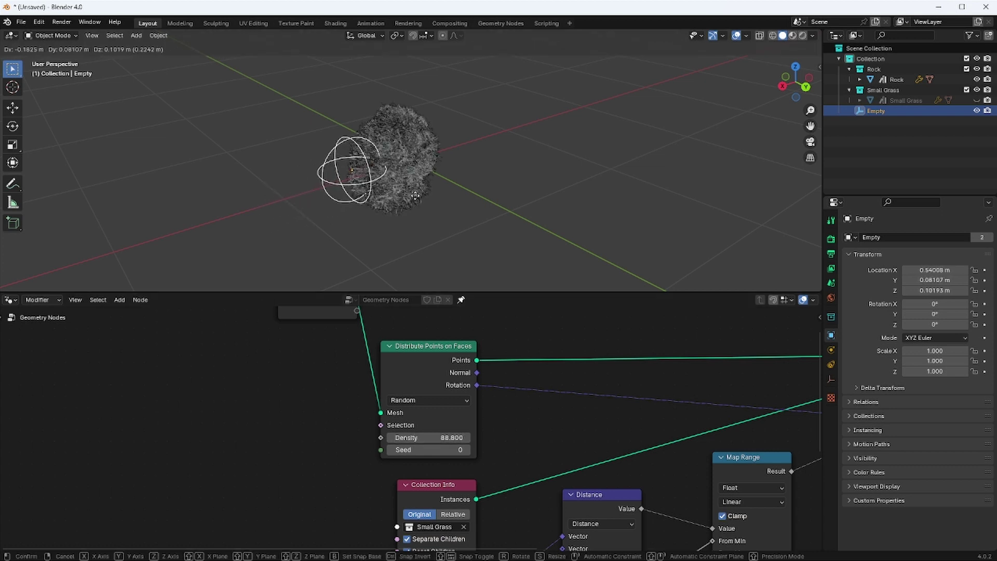
click(371, 232)
- Set Map Range's To Min to 0.01 and To Max to 4.43, and move the empty farther out to about X 1.12 m
middle_drag(508, 434, 421, 367)
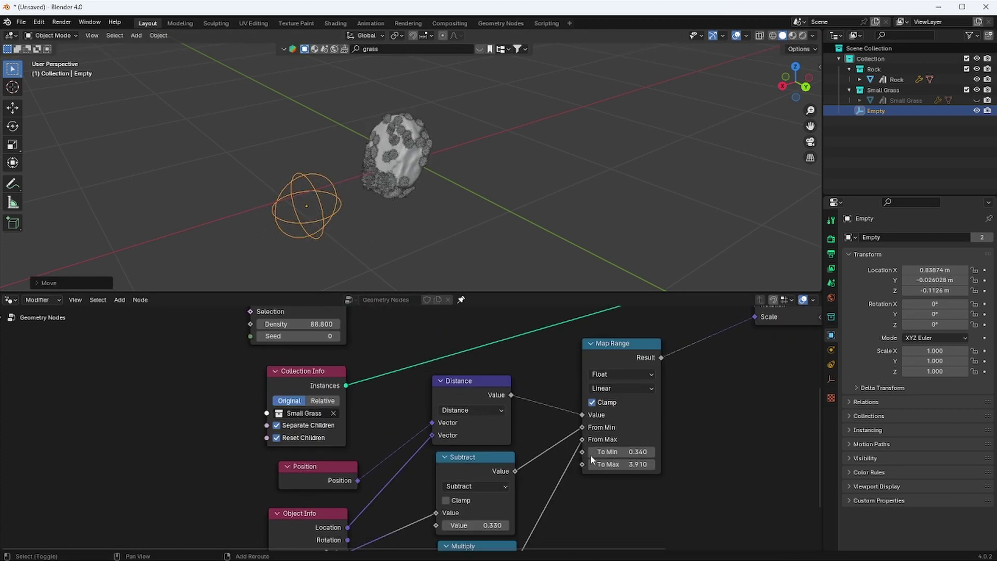
drag(591, 458, 560, 458)
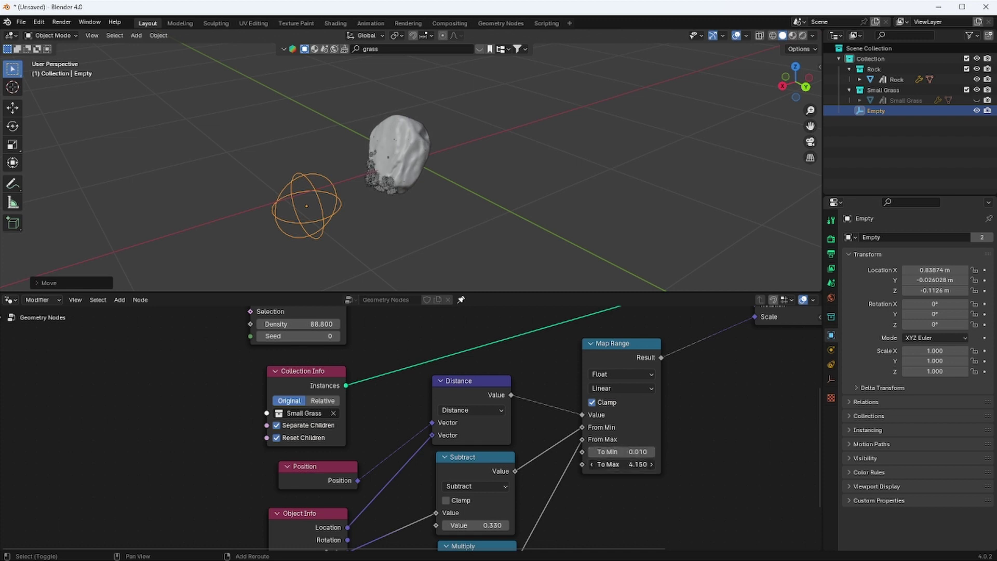
drag(621, 464, 629, 464)
key(g)
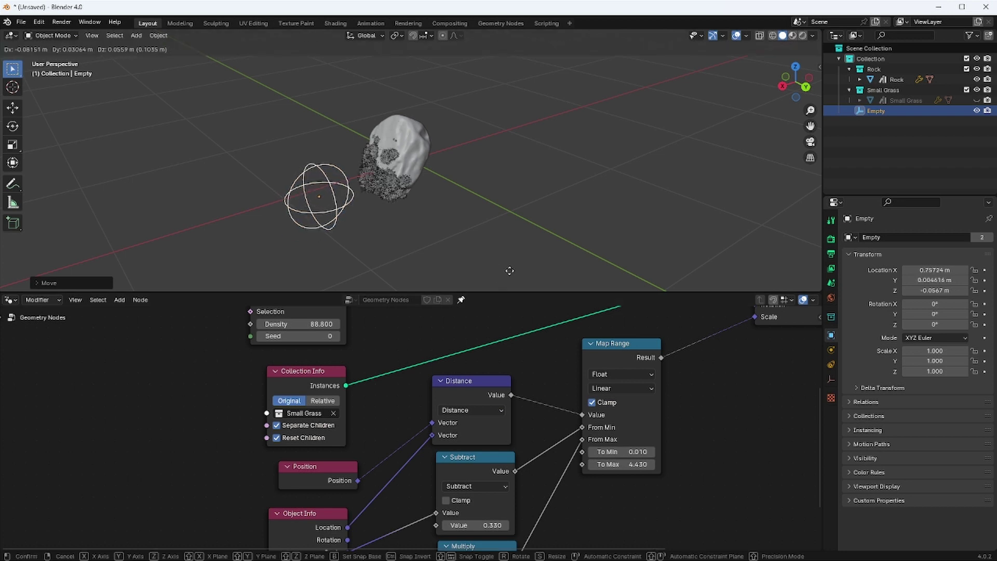
click(456, 59)
- Set Map Range's To Min to 0 and move the empty back close to the rock, at about X 0.62 m, Z 0.13 m
double_click(637, 452)
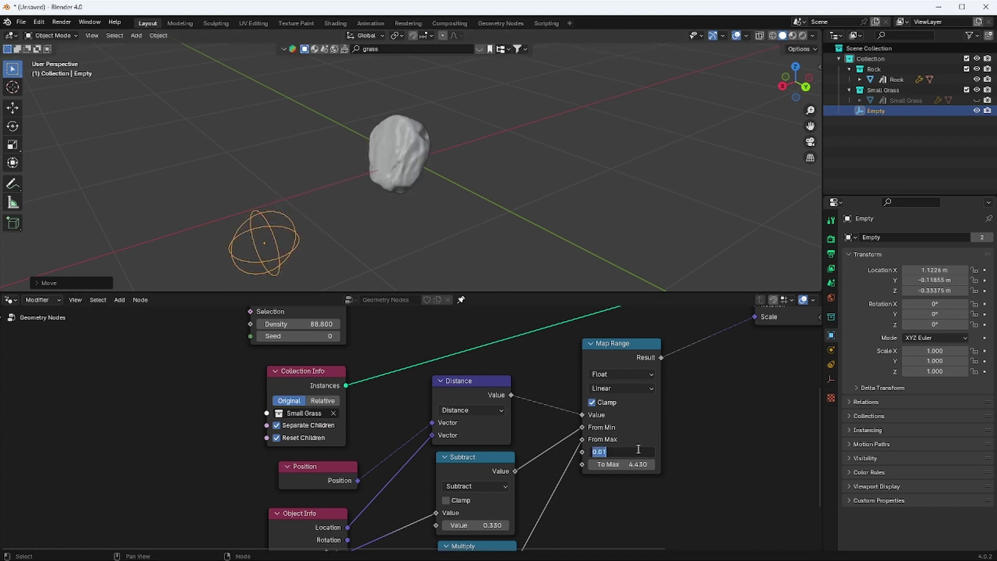
text(0)
key(Return)
key(g)
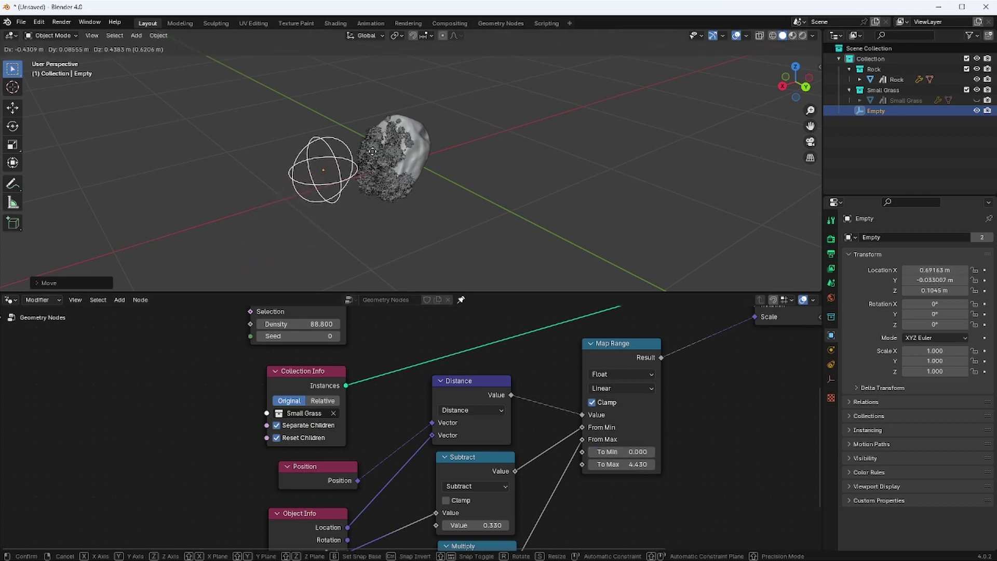
click(413, 188)
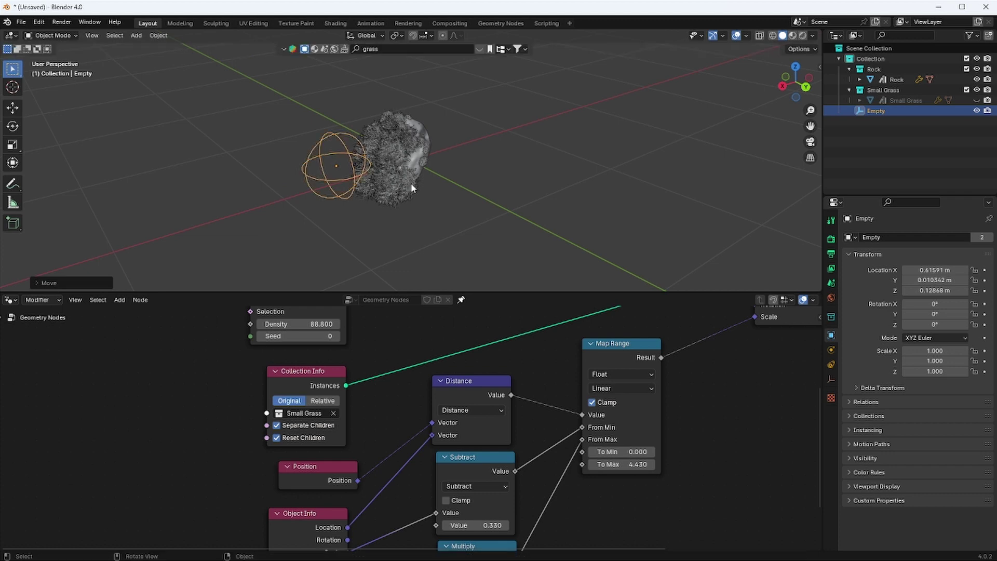
- Scale the empty to test how its size influences the grass on the rock
key(s)
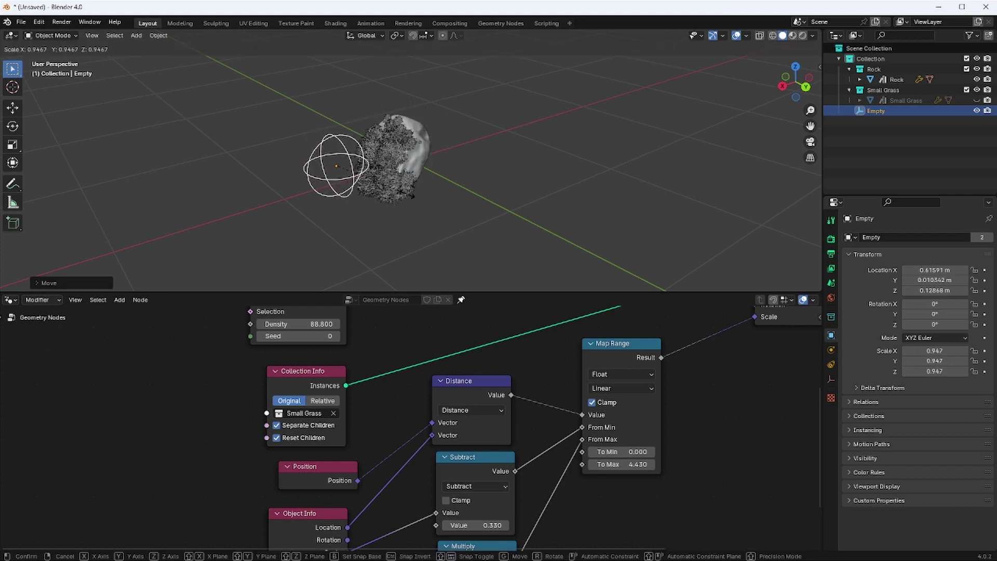